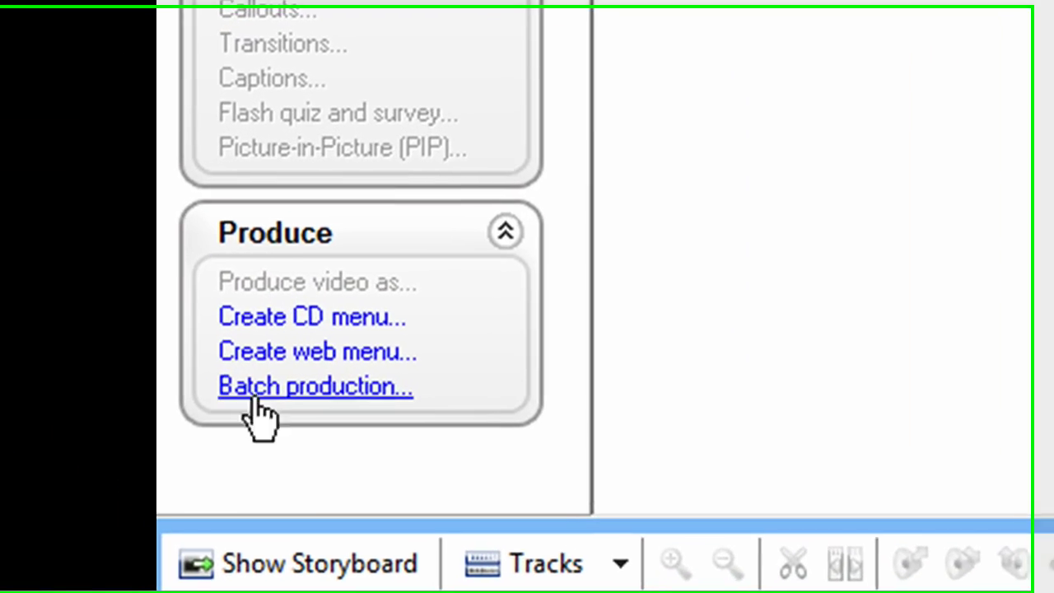
Add capture-1.camrec to a new batch production file list.
{"action": "left_click", "coordinate": [132, 393]}
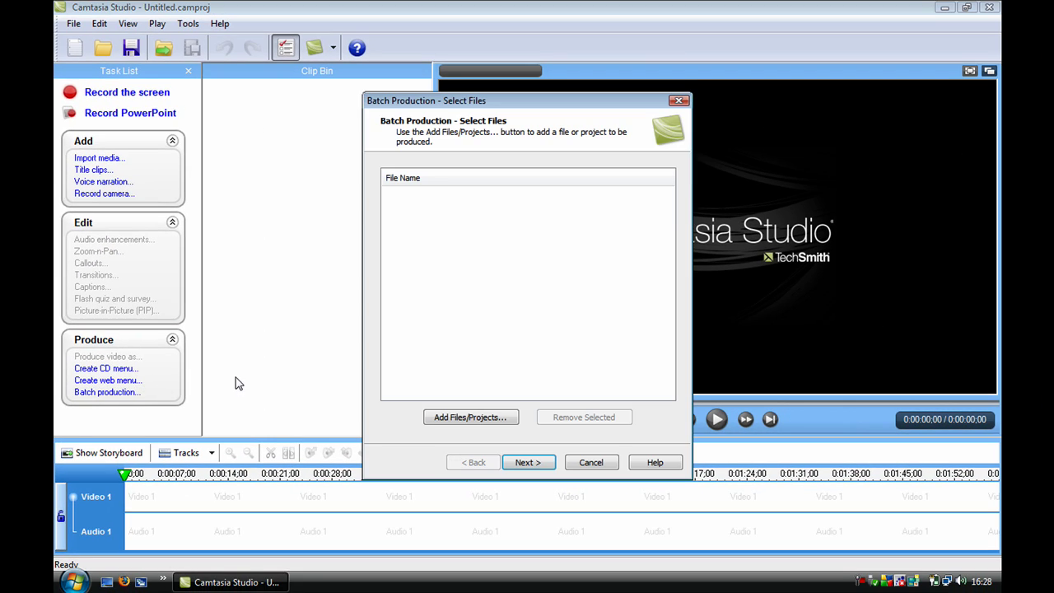
{"action": "left_click", "coordinate": [510, 424]}
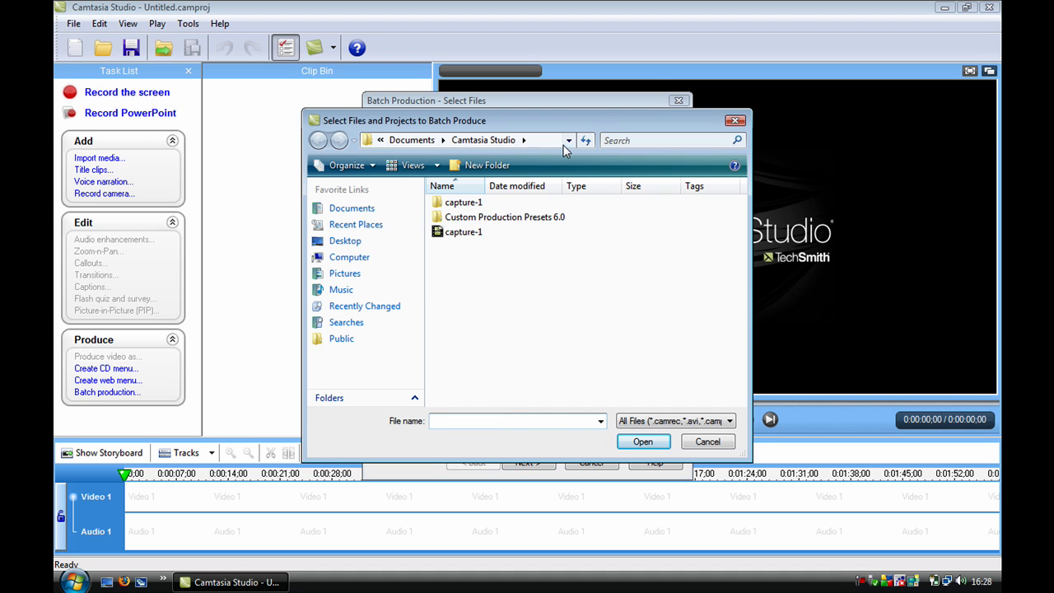
{"action": "double_click", "coordinate": [494, 234]}
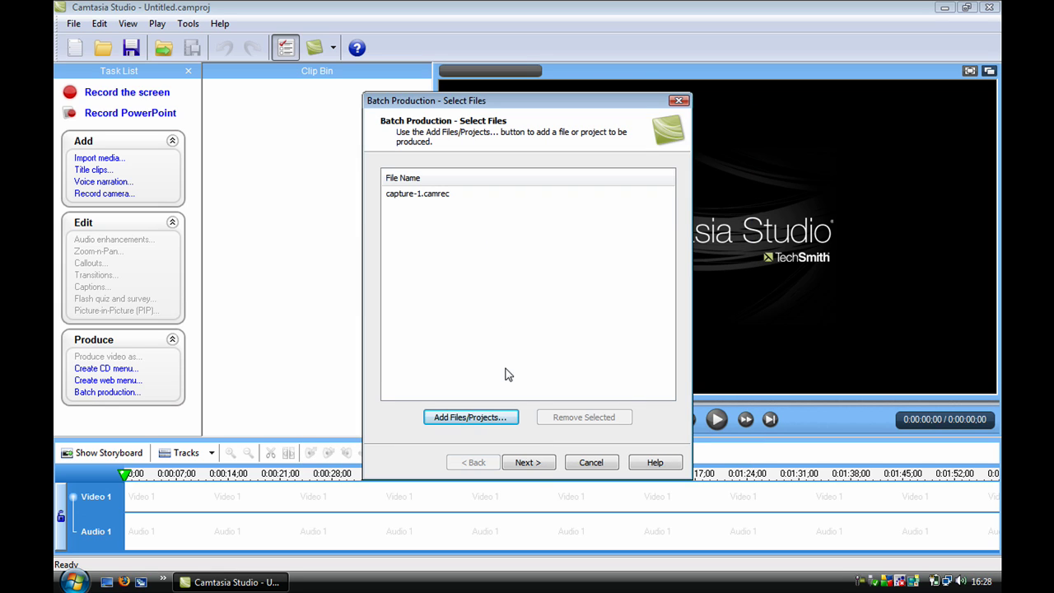
Choose YouTube HD as the preset for all files and start editing it in the Preset Manager.
{"action": "left_click", "coordinate": [532, 466]}
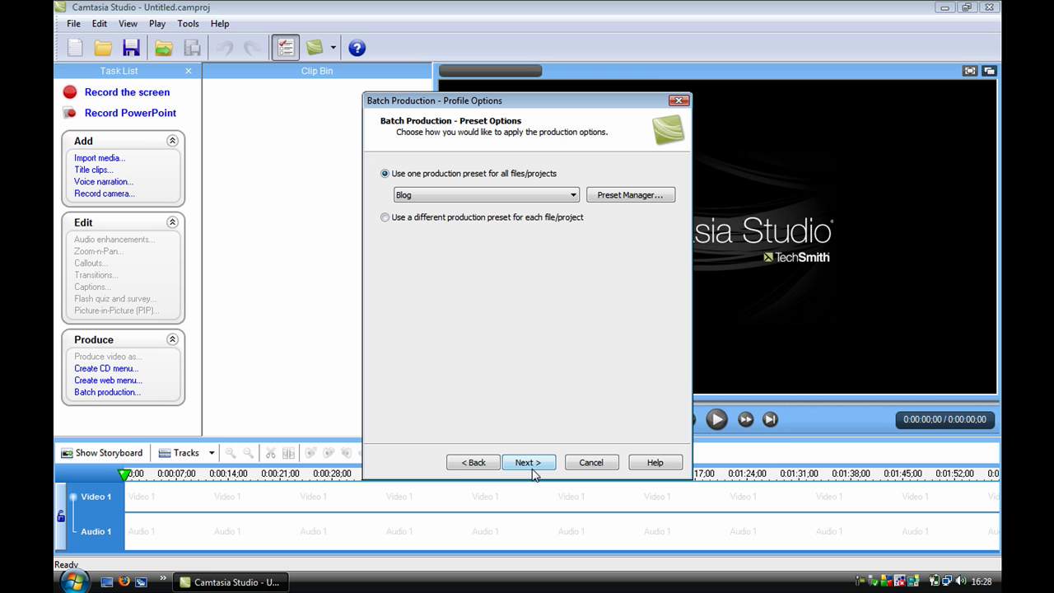
{"action": "left_click", "coordinate": [563, 198]}
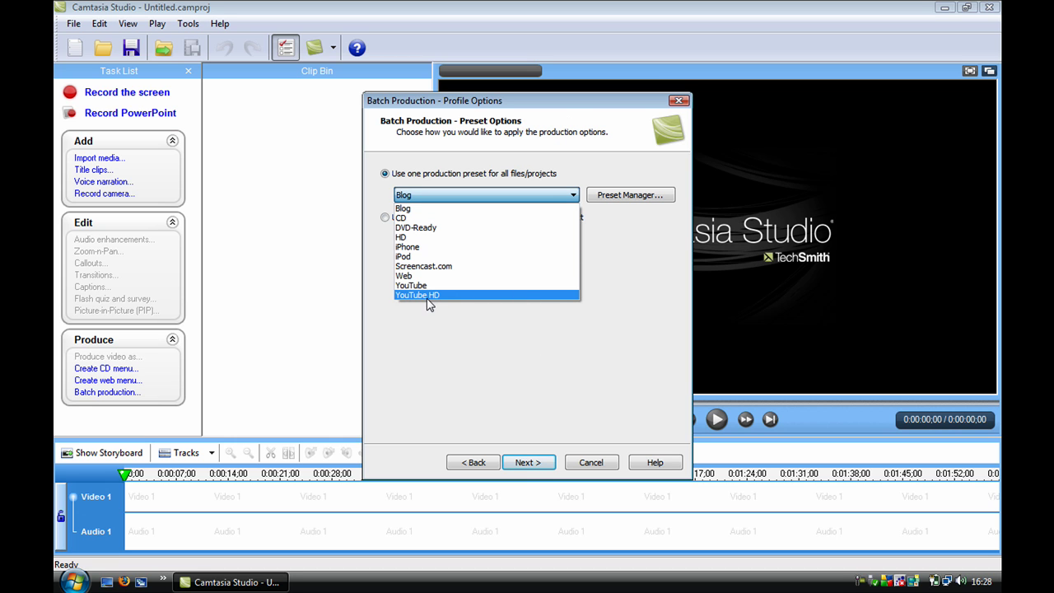
{"action": "left_click", "coordinate": [445, 295]}
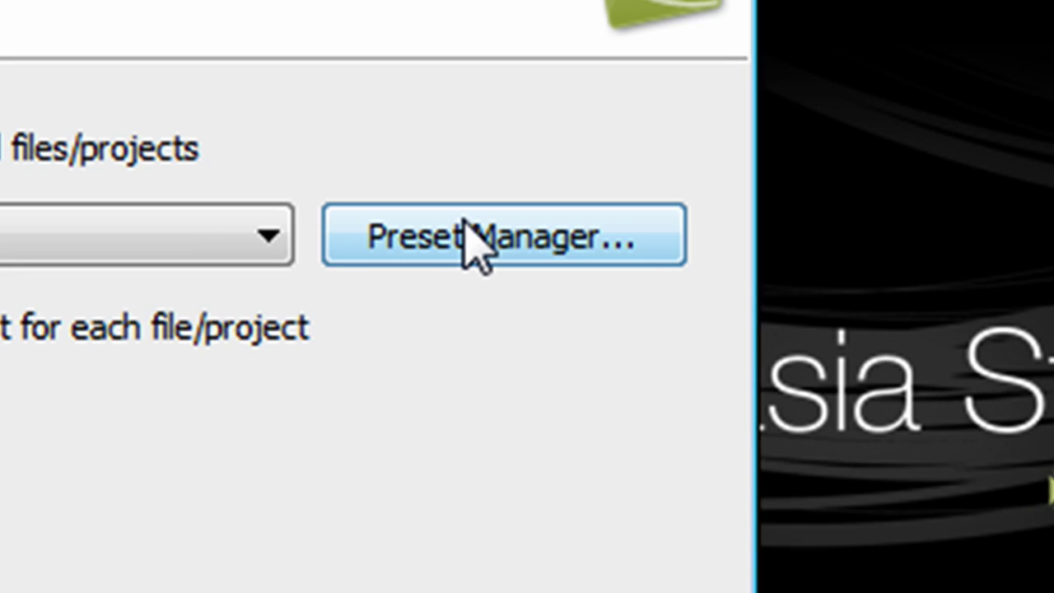
{"action": "left_click", "coordinate": [626, 195]}
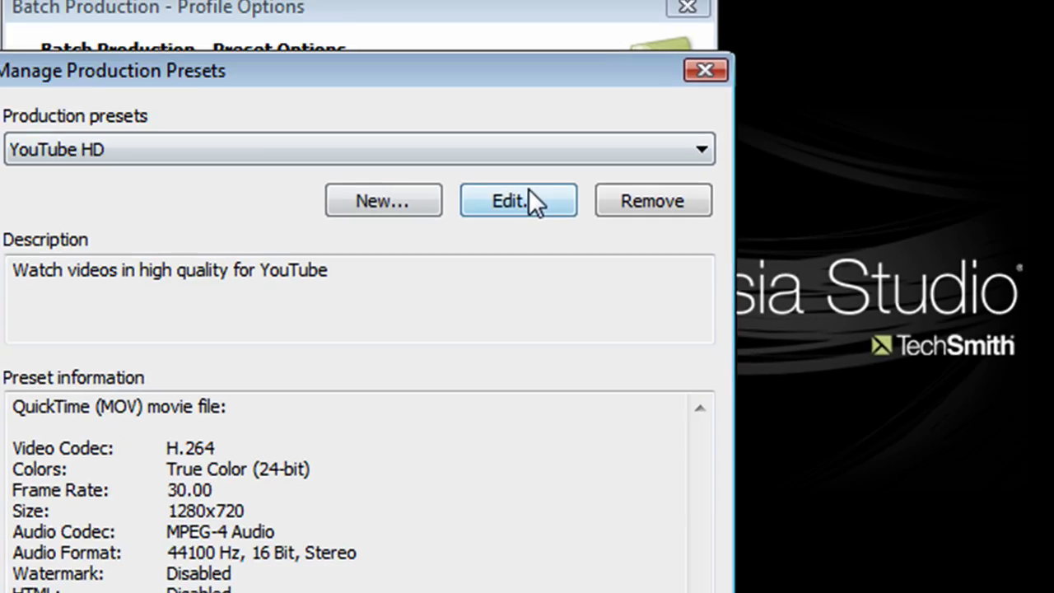
{"action": "left_click", "coordinate": [408, 216]}
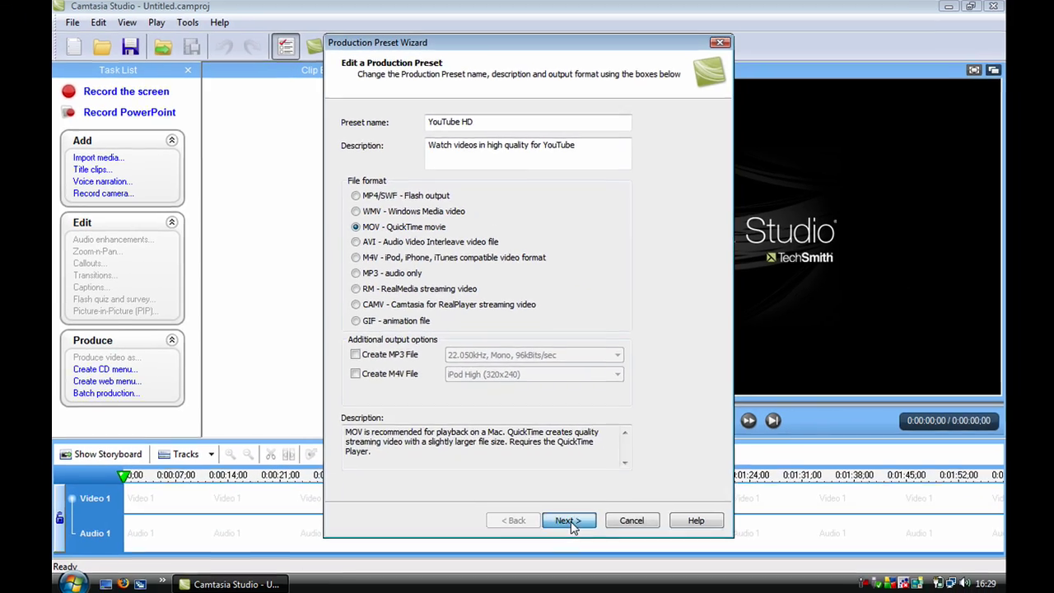
Set QuickTime video compression to H.264, automatic key frames, 30 fps and Best quality.
{"action": "left_click", "coordinate": [564, 518]}
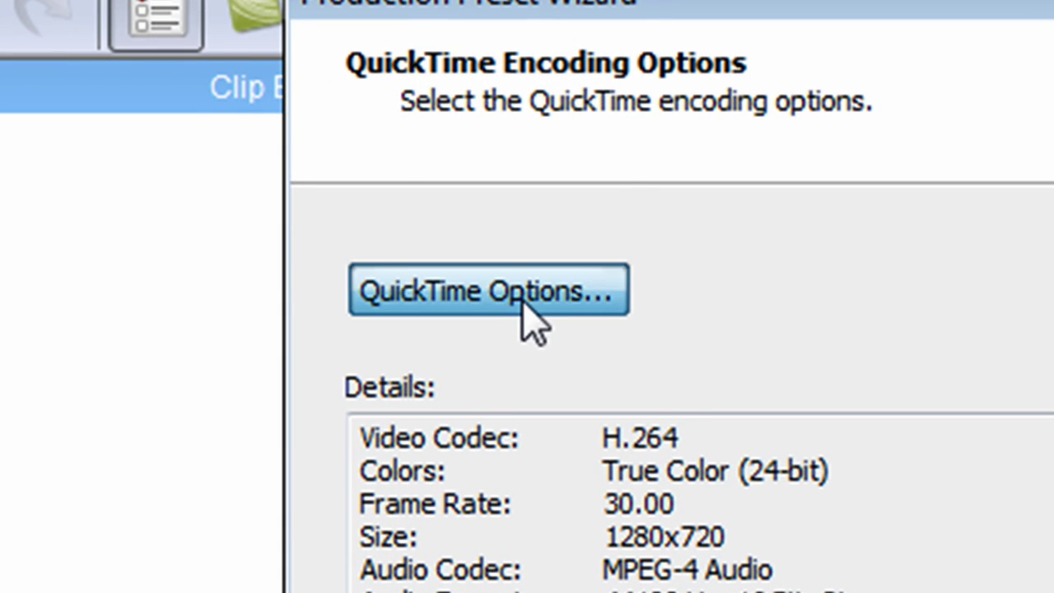
{"action": "left_click", "coordinate": [521, 302]}
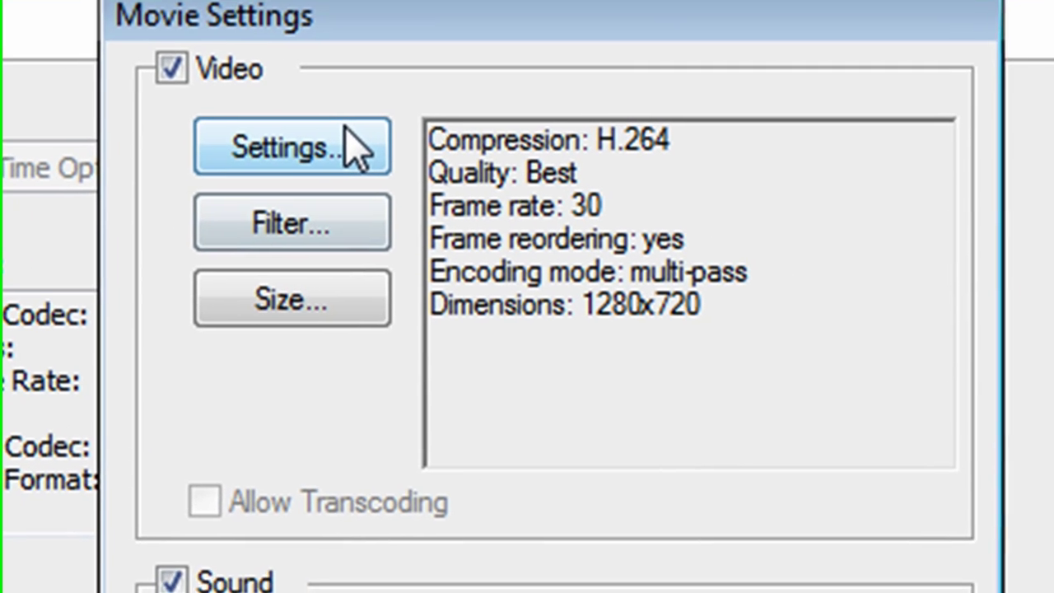
{"action": "left_click", "coordinate": [716, 272]}
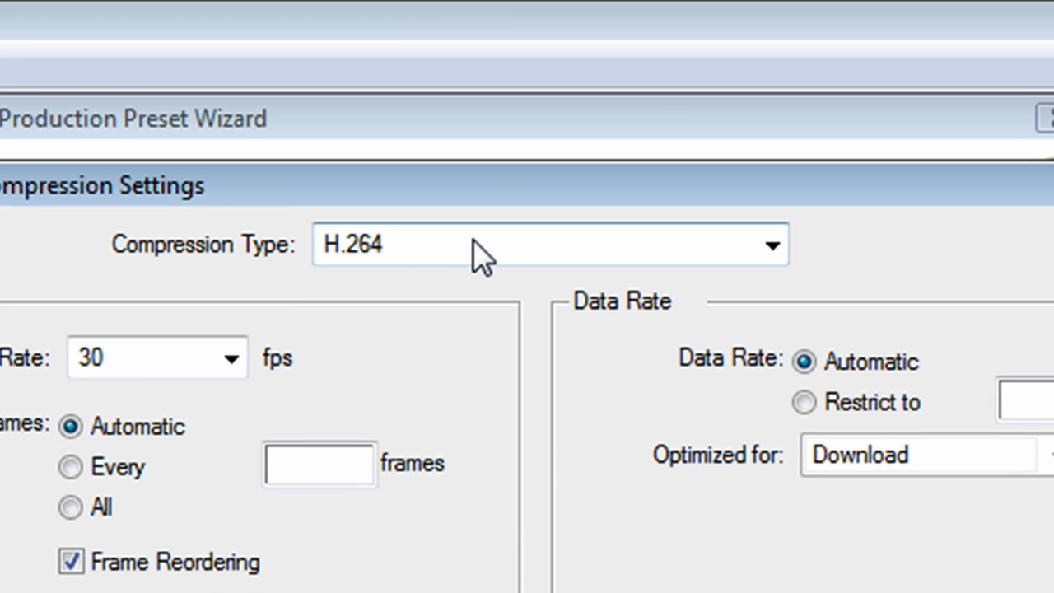
{"action": "left_click", "coordinate": [375, 241]}
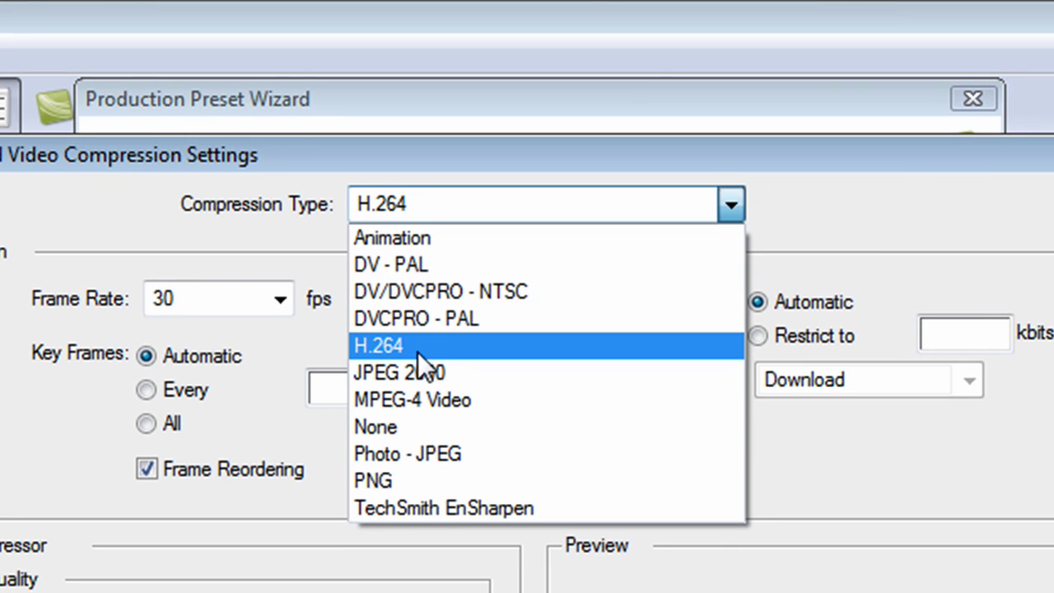
{"action": "left_click", "coordinate": [529, 342]}
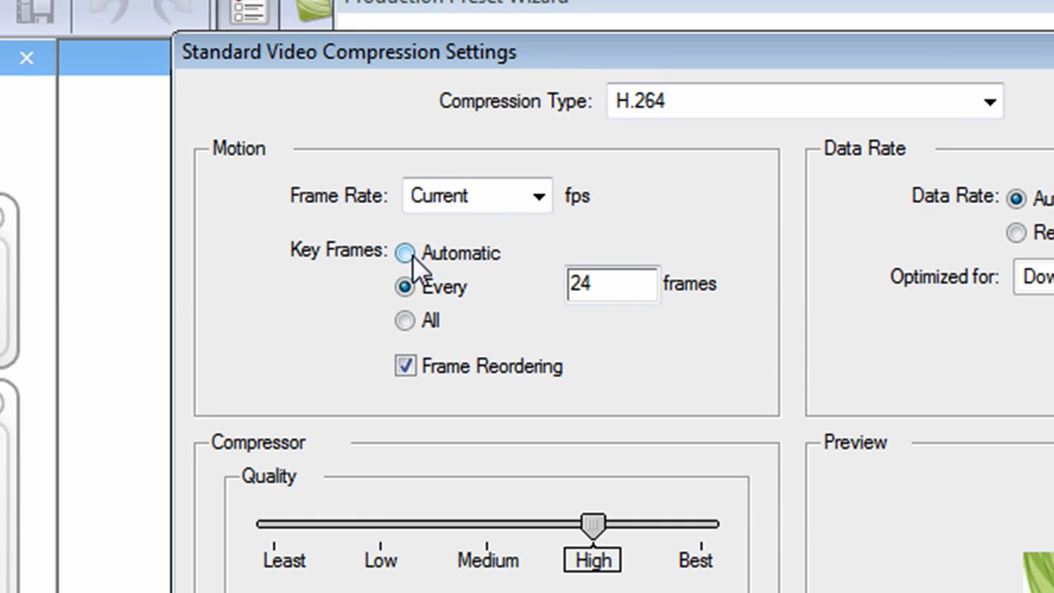
{"action": "left_click", "coordinate": [410, 255]}
{"action": "left_click", "coordinate": [504, 192]}
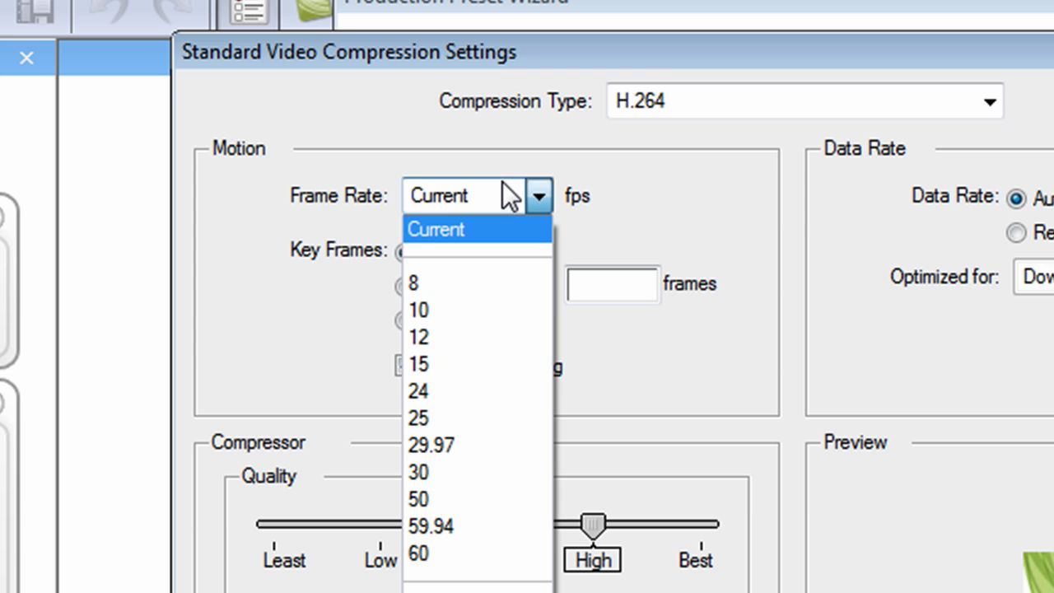
{"action": "left_click", "coordinate": [479, 473]}
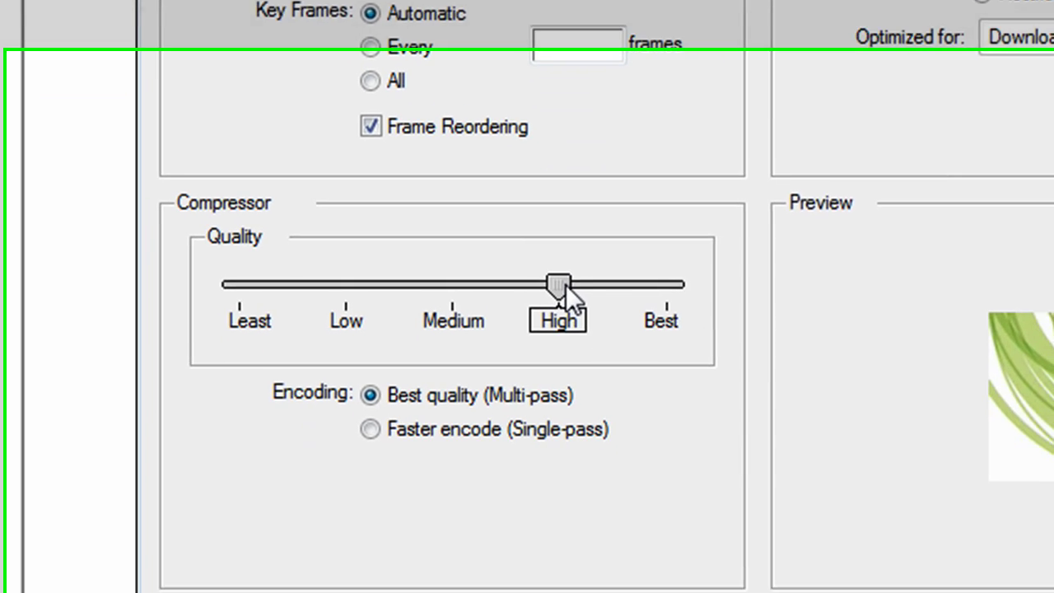
{"action": "left_click_drag", "start_coordinate": [597, 501], "coordinate": [731, 491]}
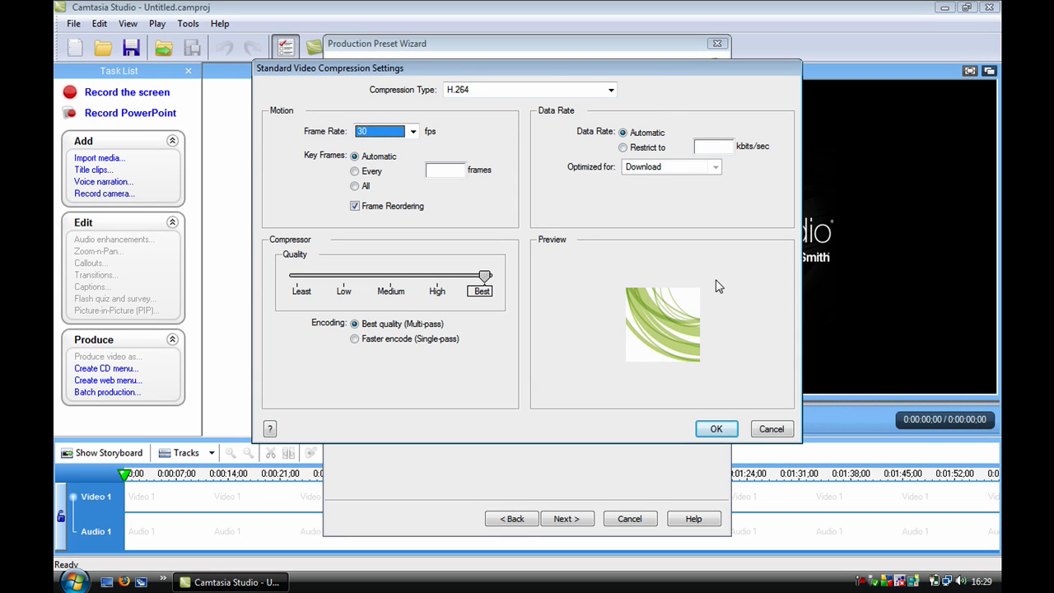
{"action": "left_click", "coordinate": [716, 428]}
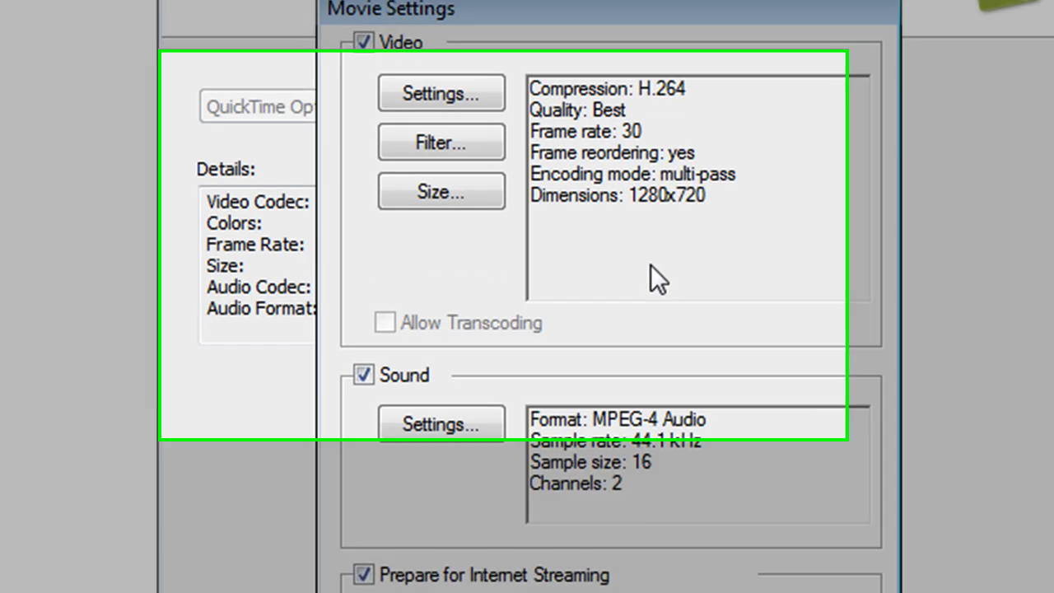
{"action": "left_click", "coordinate": [427, 197]}
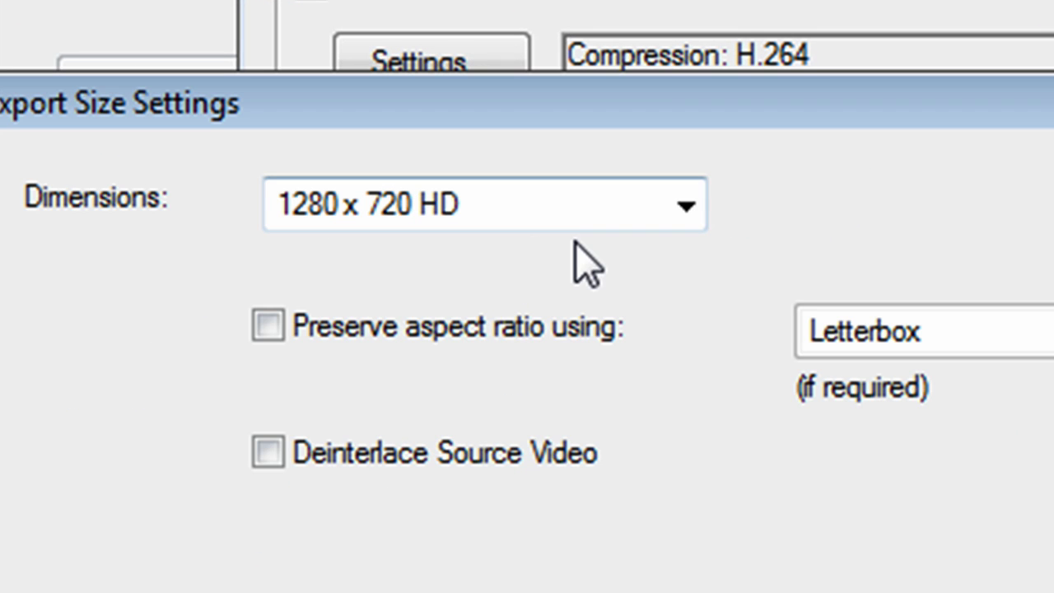
{"action": "left_click", "coordinate": [685, 210]}
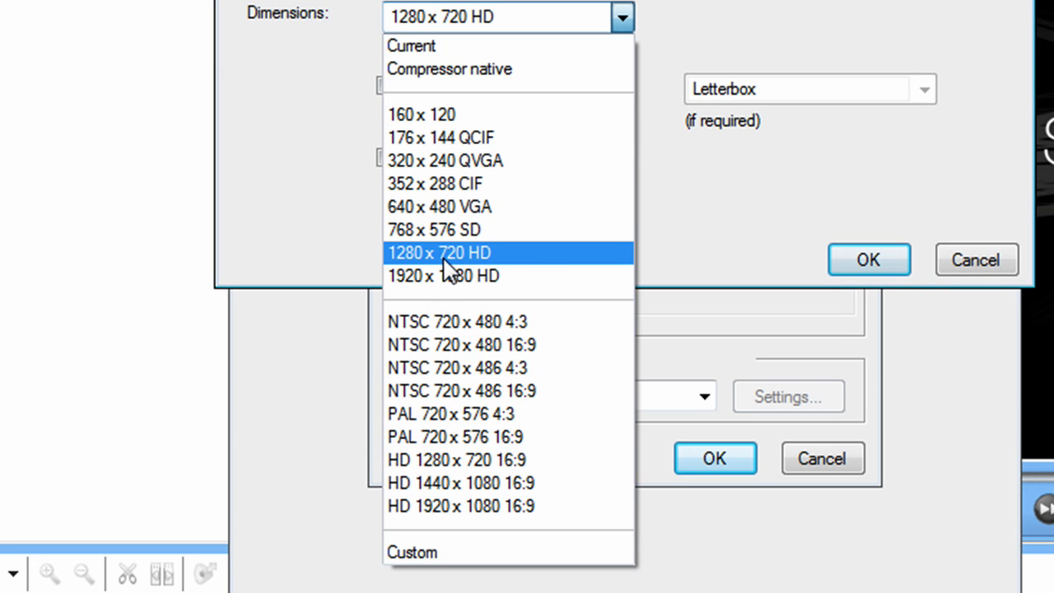
{"action": "left_click", "coordinate": [553, 252]}
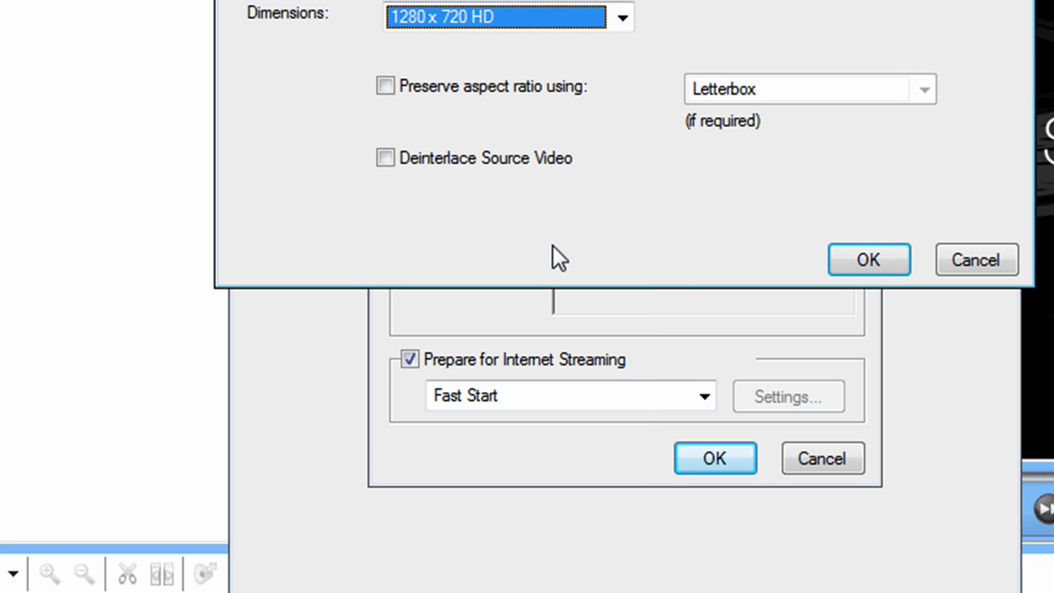
{"action": "left_click", "coordinate": [848, 258]}
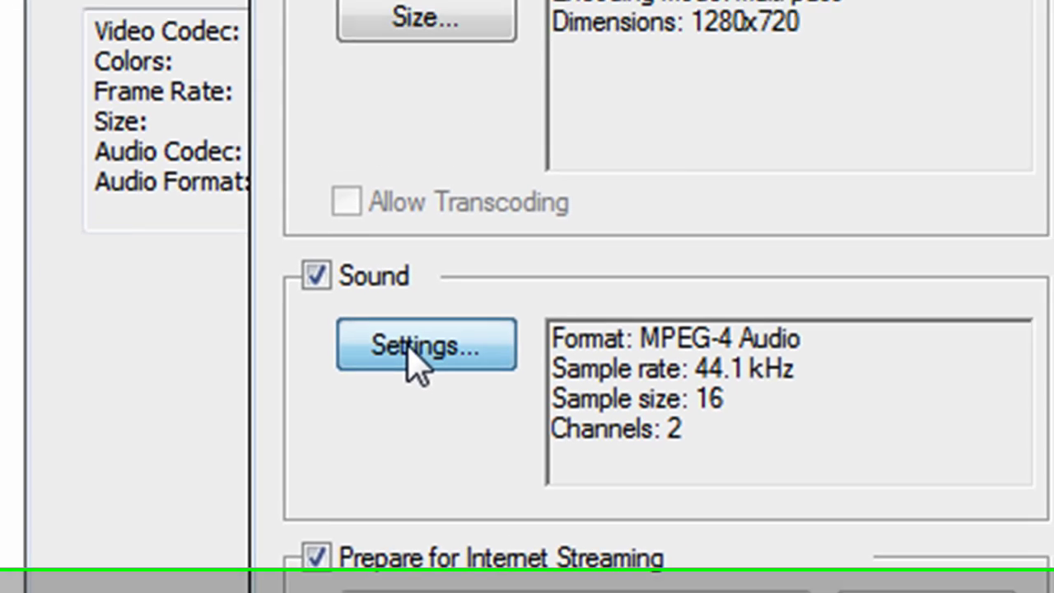
{"action": "left_click", "coordinate": [440, 292]}
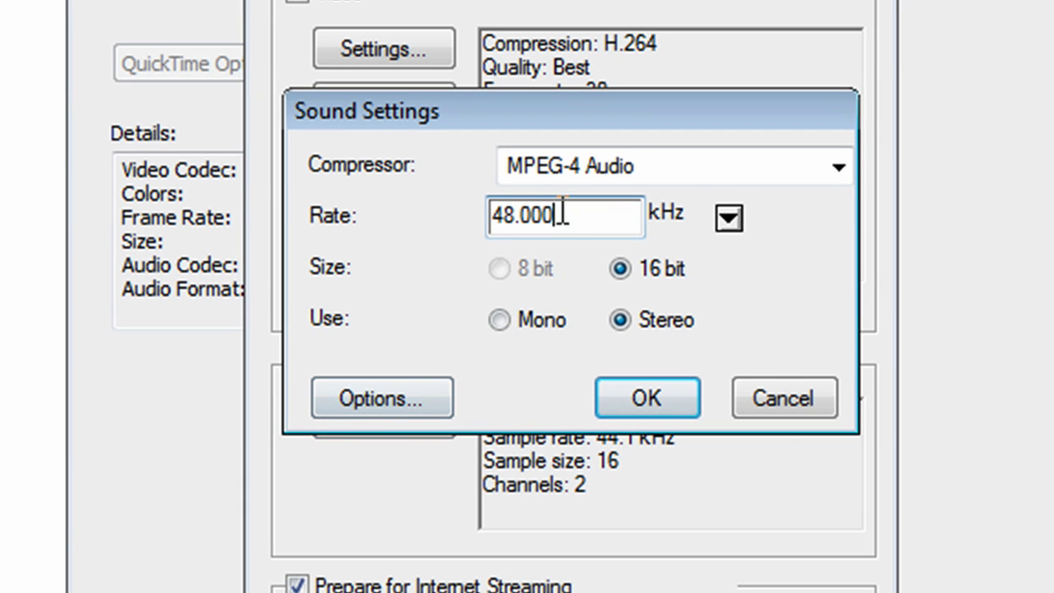
{"action": "left_click", "coordinate": [604, 183]}
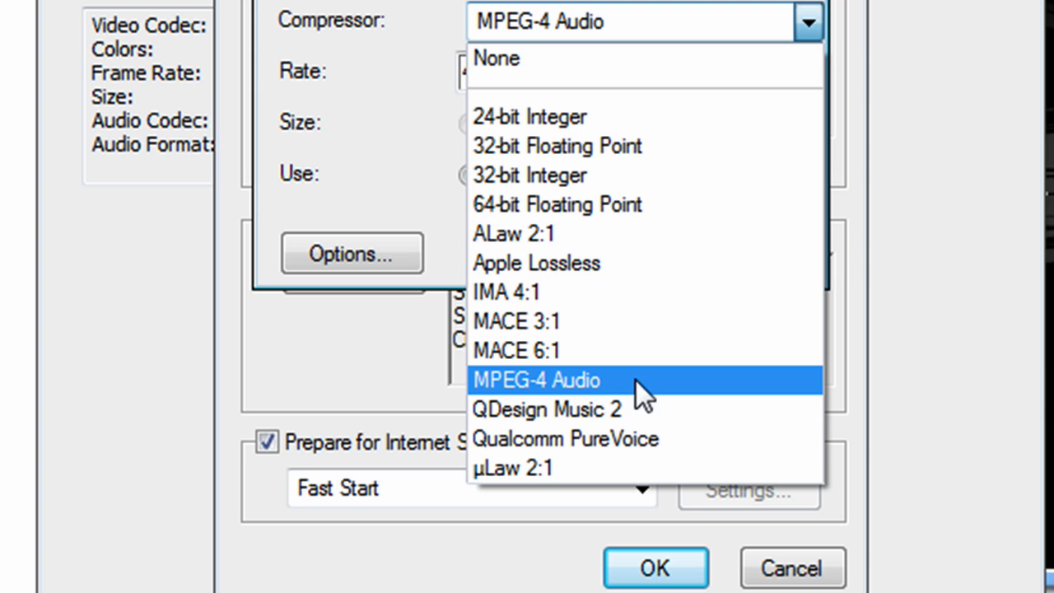
{"action": "left_click", "coordinate": [655, 379]}
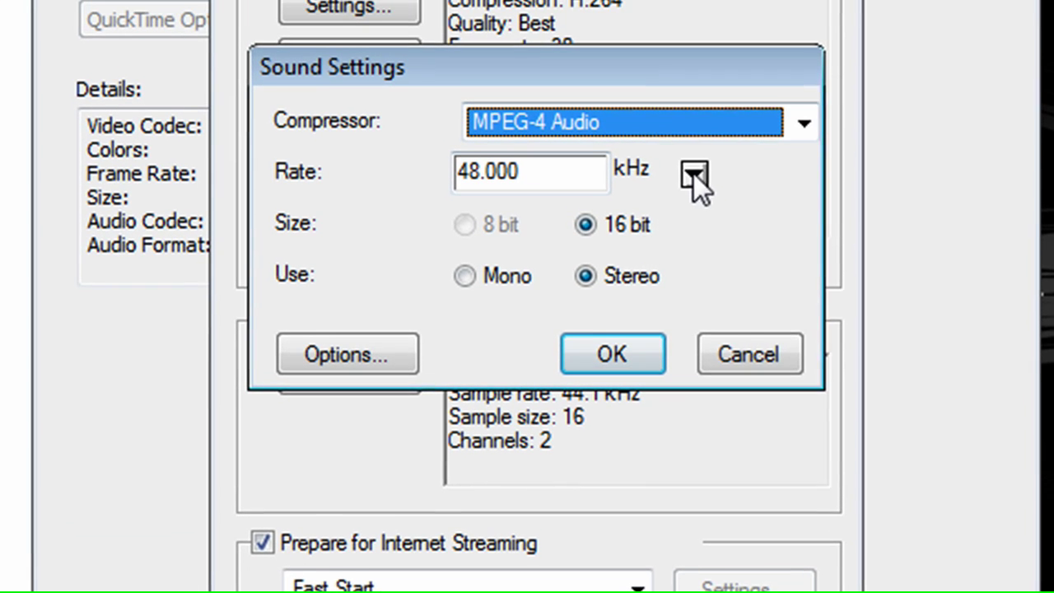
{"action": "left_click", "coordinate": [696, 102]}
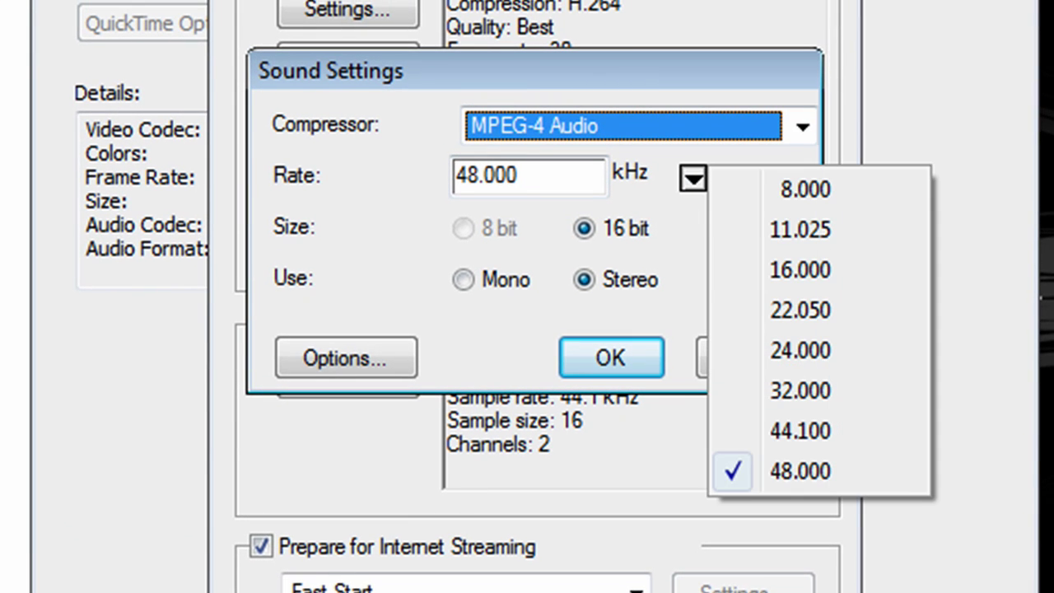
{"action": "left_click", "coordinate": [781, 484]}
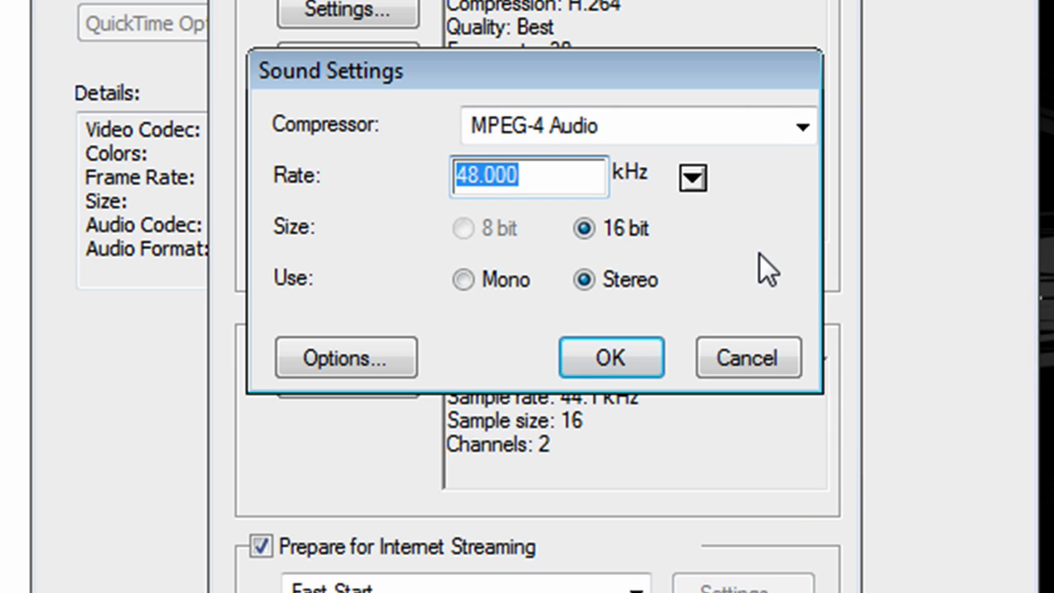
{"action": "left_click", "coordinate": [474, 281]}
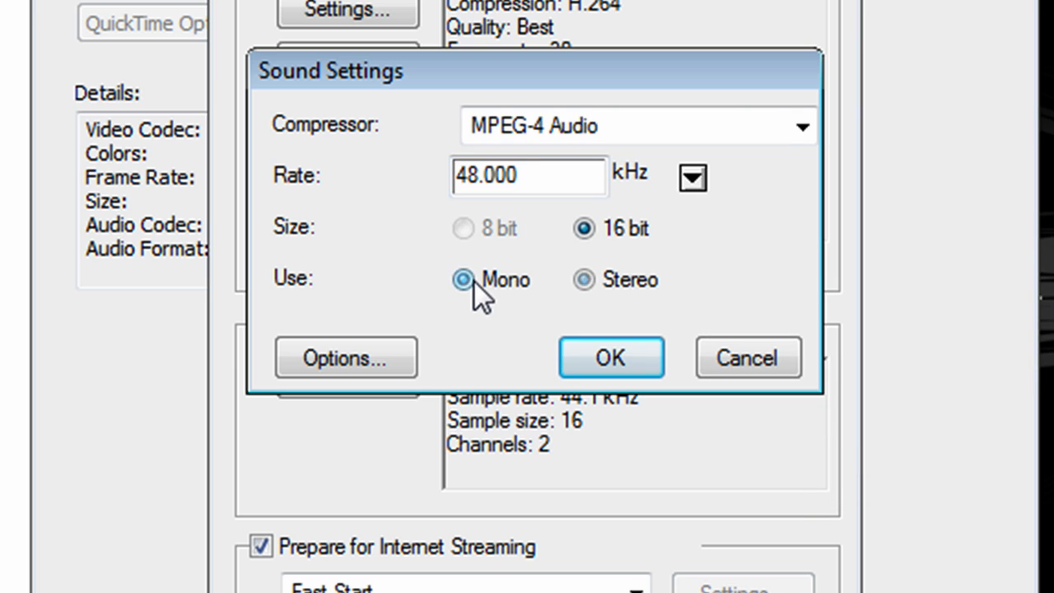
{"action": "left_click", "coordinate": [593, 276]}
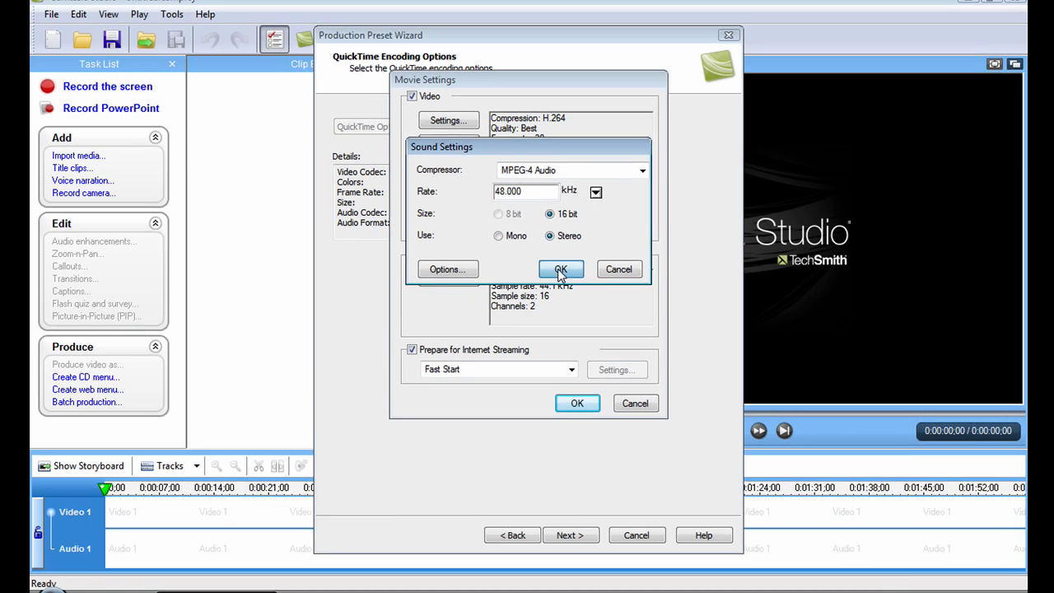
{"action": "left_click", "coordinate": [593, 333]}
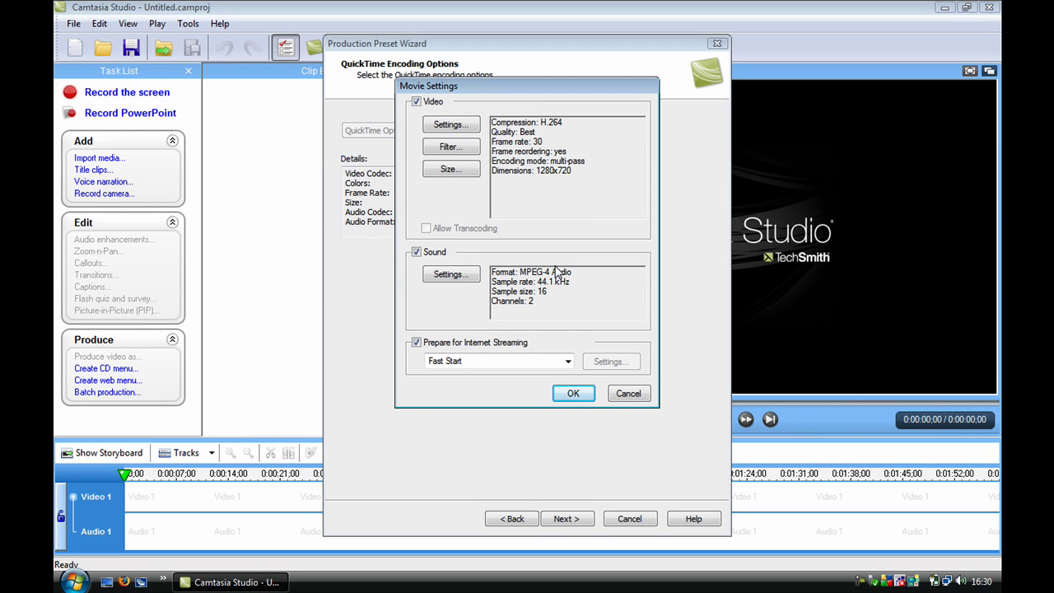
Accept the H.264 movie settings and advance past the 1280x720 custom-size page.
{"action": "left_click", "coordinate": [570, 394]}
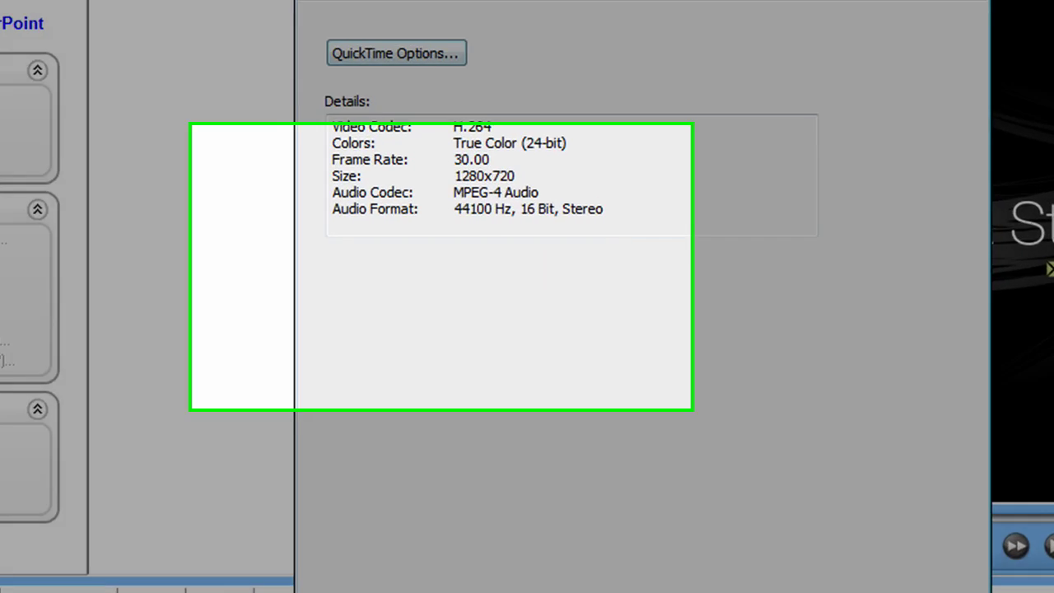
{"action": "left_click", "coordinate": [567, 519]}
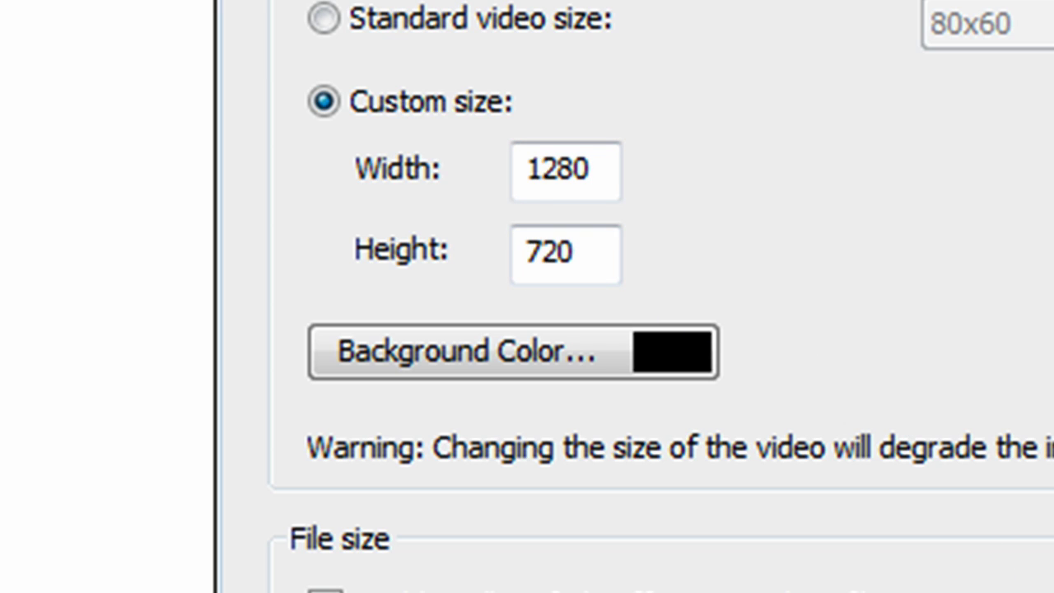
{"action": "key", "text": "alt+n"}
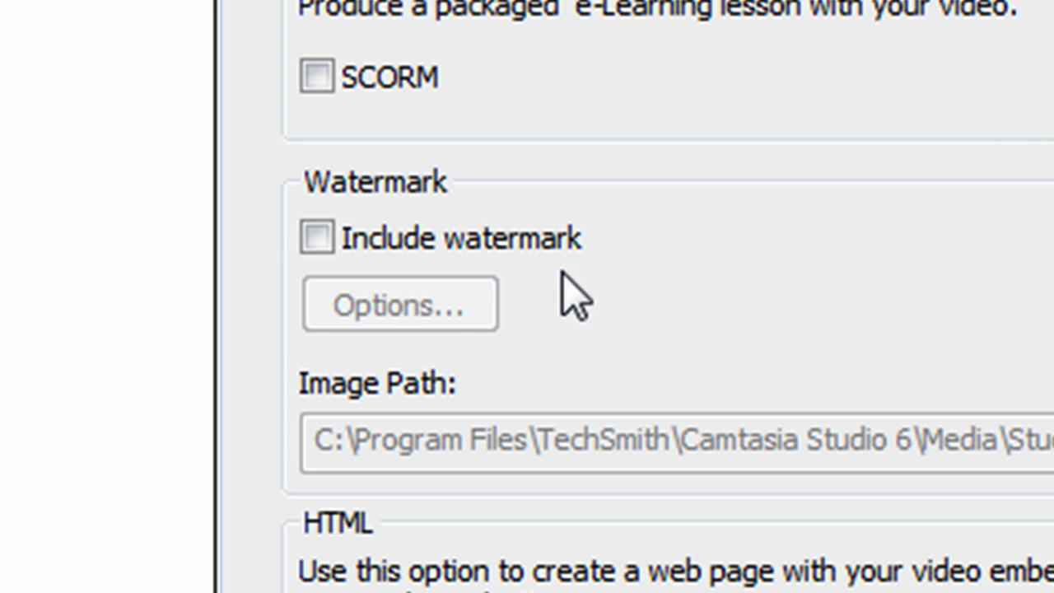
Inspect the watermark options and image browser, cancel both, and leave Include watermark unchecked.
{"action": "left_click", "coordinate": [506, 239]}
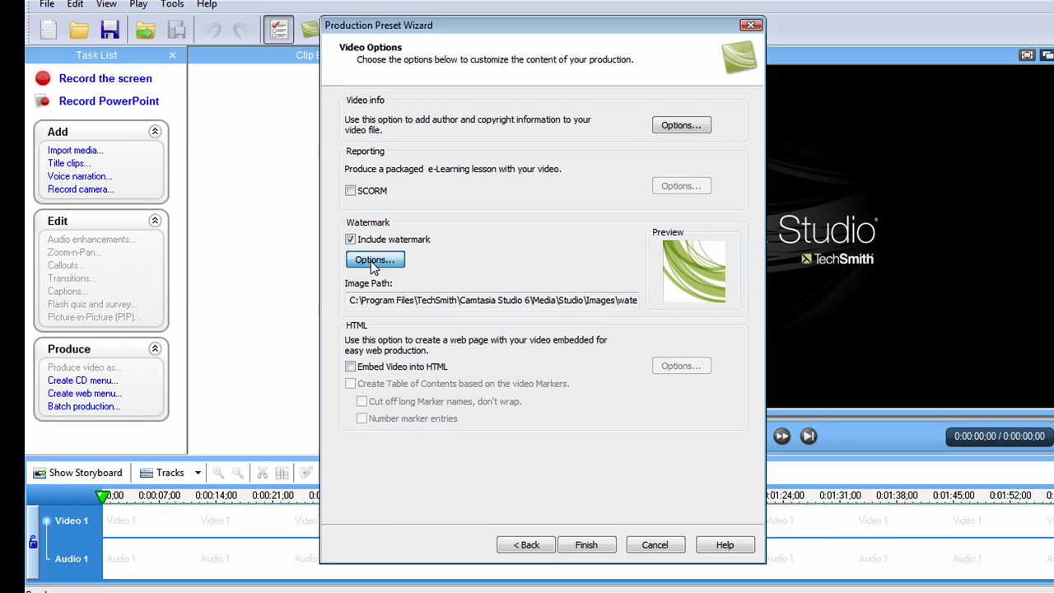
{"action": "left_click", "coordinate": [384, 313]}
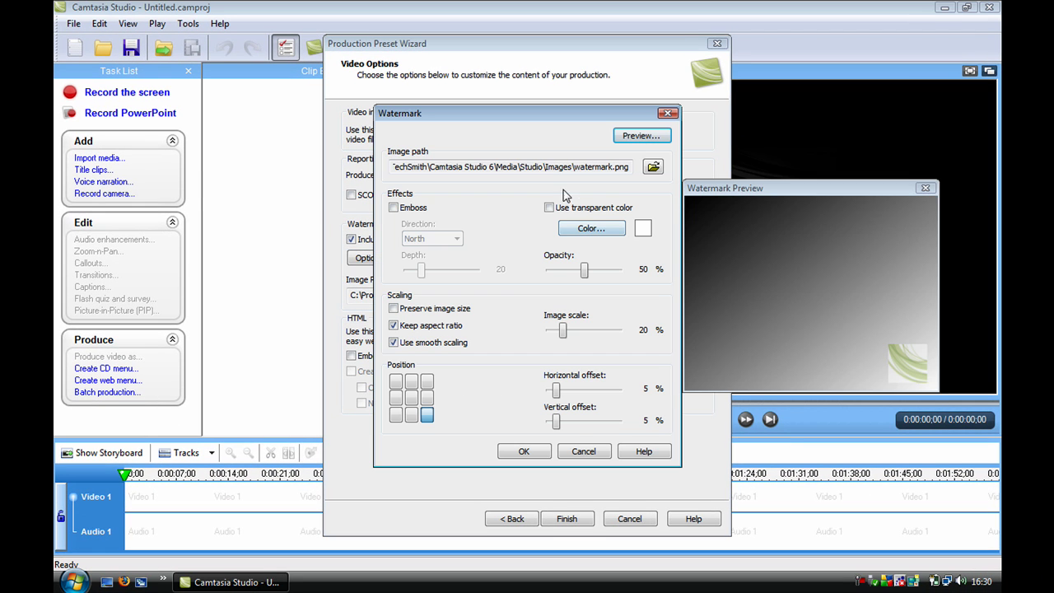
{"action": "left_click", "coordinate": [653, 167]}
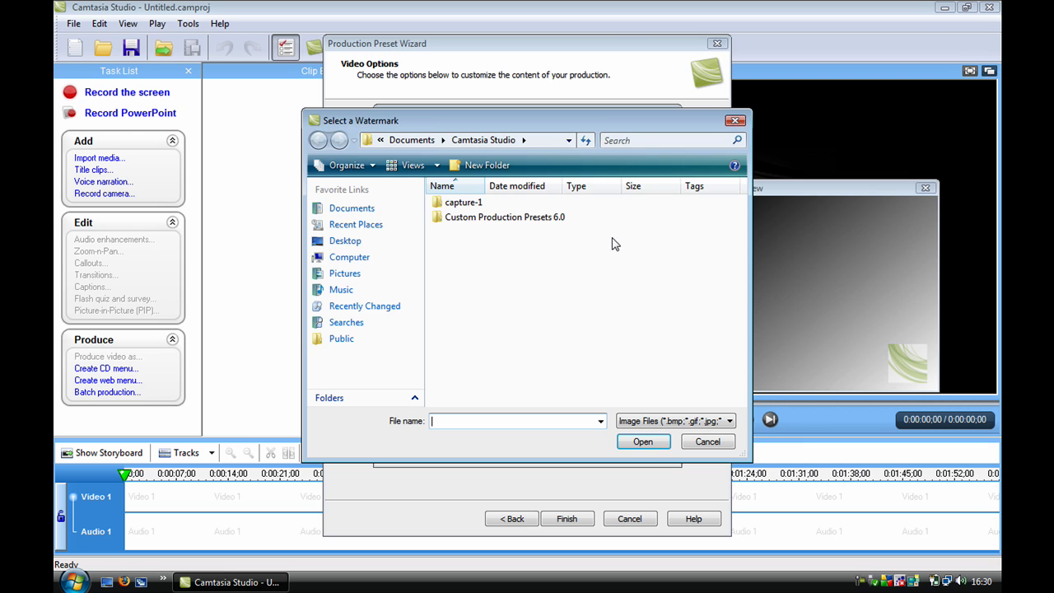
{"action": "left_click", "coordinate": [707, 441]}
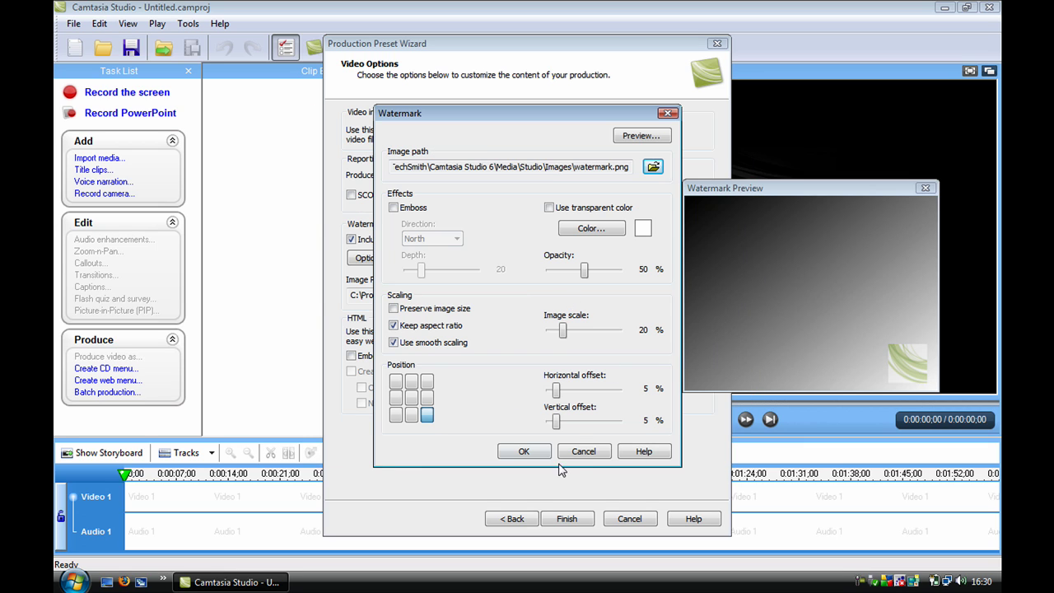
{"action": "left_click", "coordinate": [582, 454]}
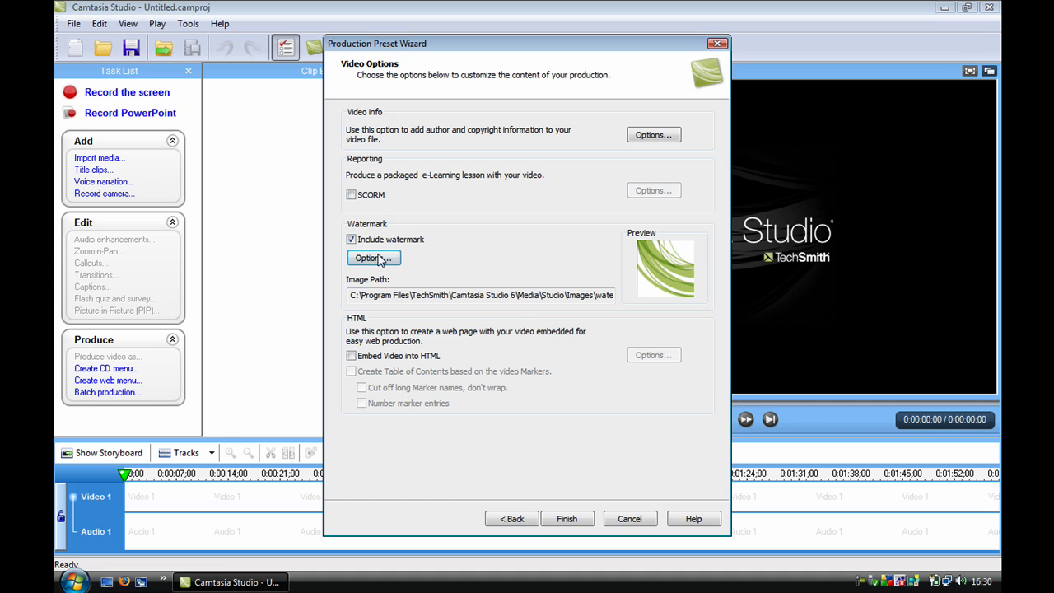
{"action": "left_click", "coordinate": [352, 239]}
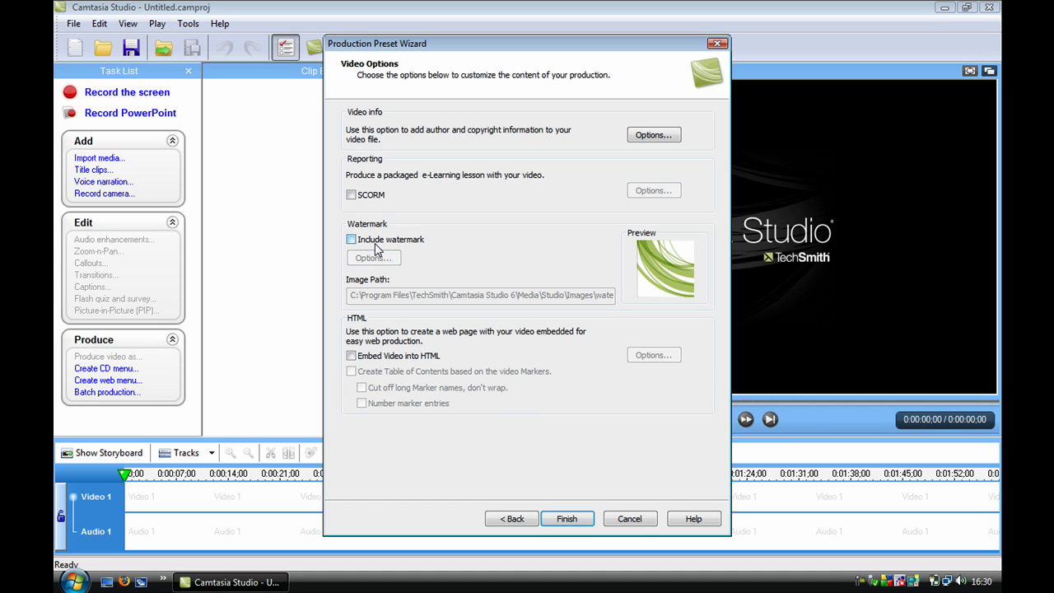
Finish the preset wizard and select YouTube HD in Manage Production Presets.
{"action": "left_click", "coordinate": [566, 519]}
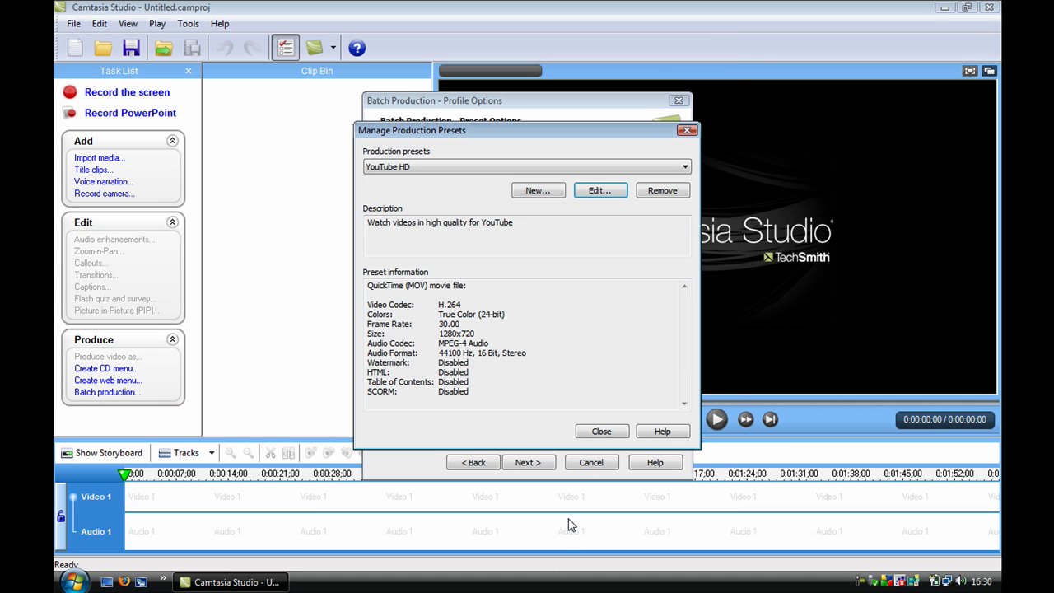
{"action": "left_click", "coordinate": [486, 167]}
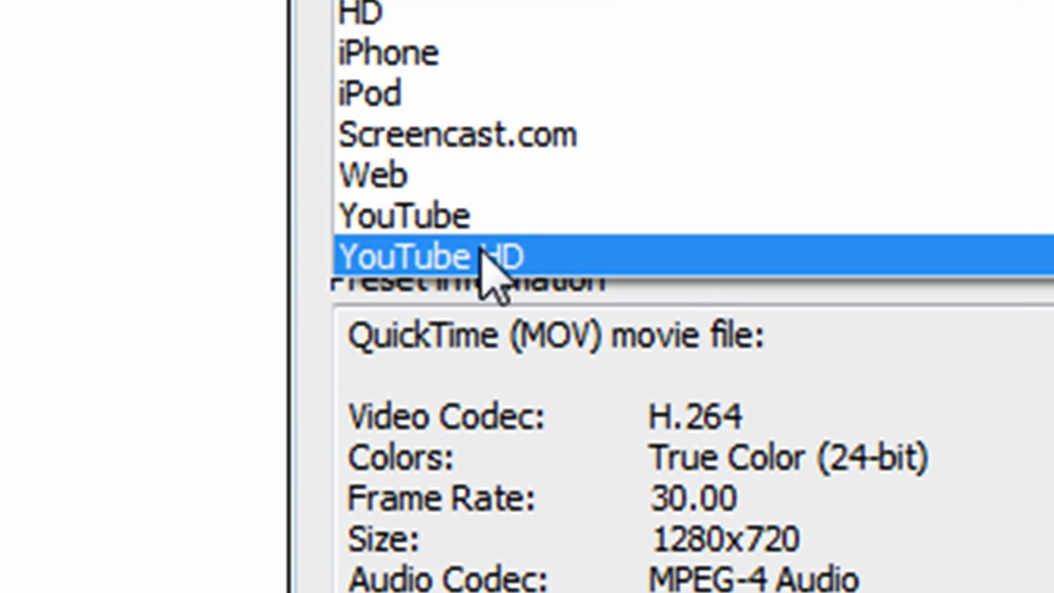
{"action": "left_click", "coordinate": [528, 265]}
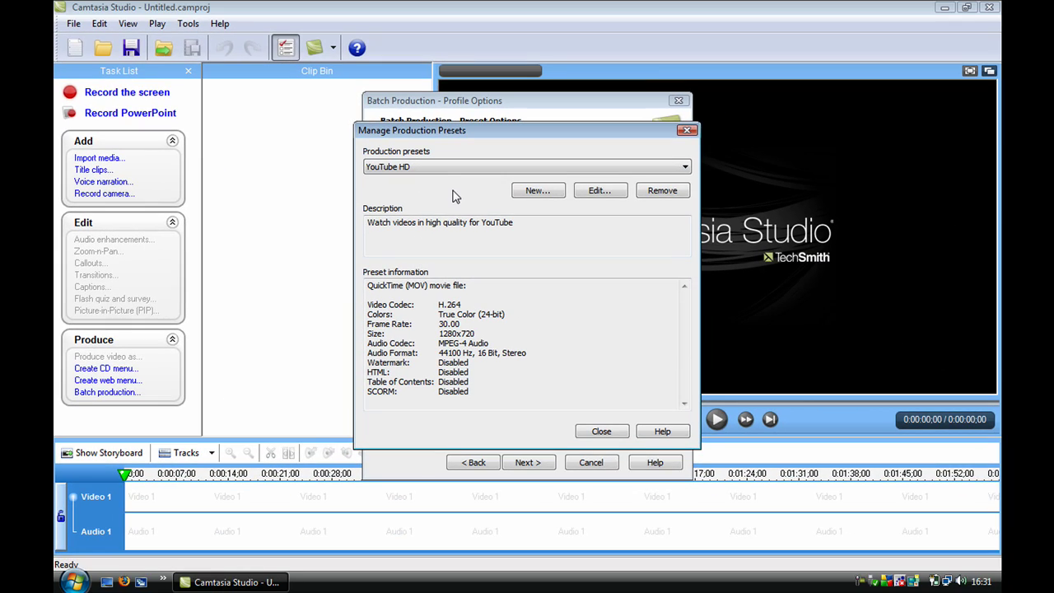
{"action": "left_click", "coordinate": [602, 431]}
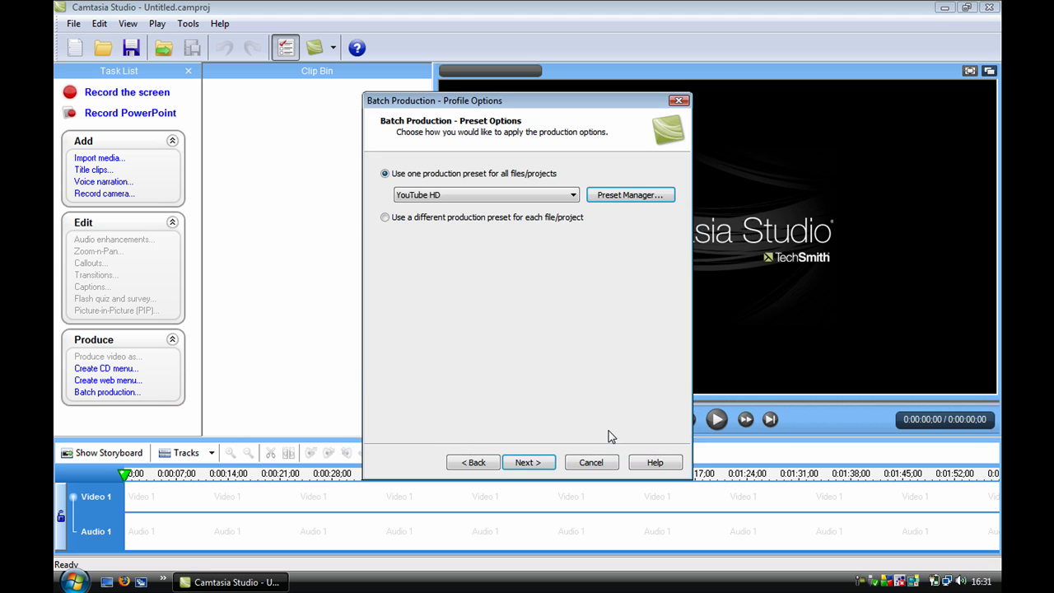
Output to Documents\Camtasia Studio without sub-folders and start producing the batch.
{"action": "left_click", "coordinate": [530, 462]}
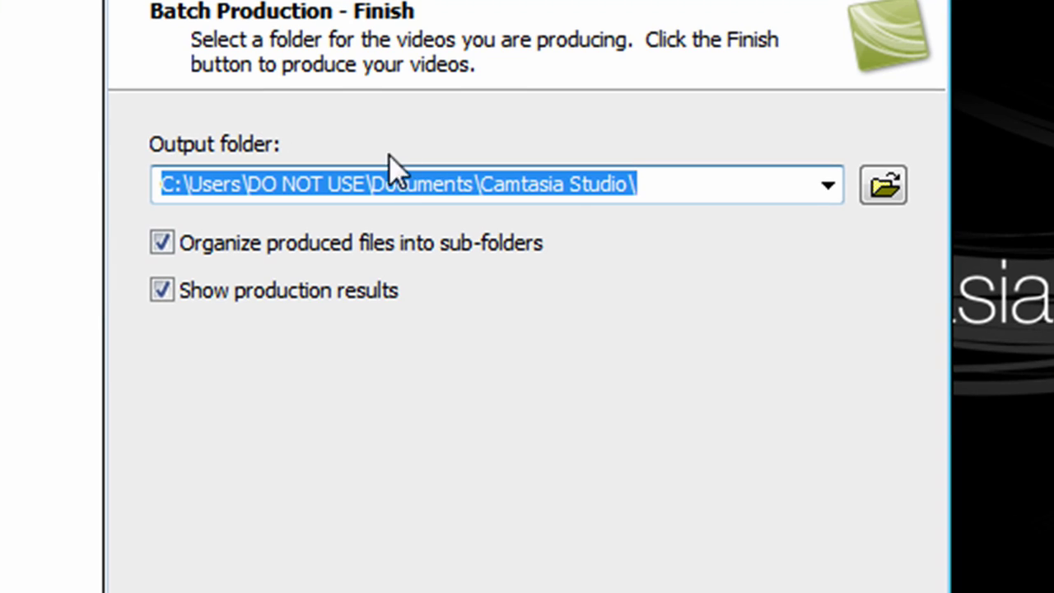
{"action": "left_click", "coordinate": [372, 183]}
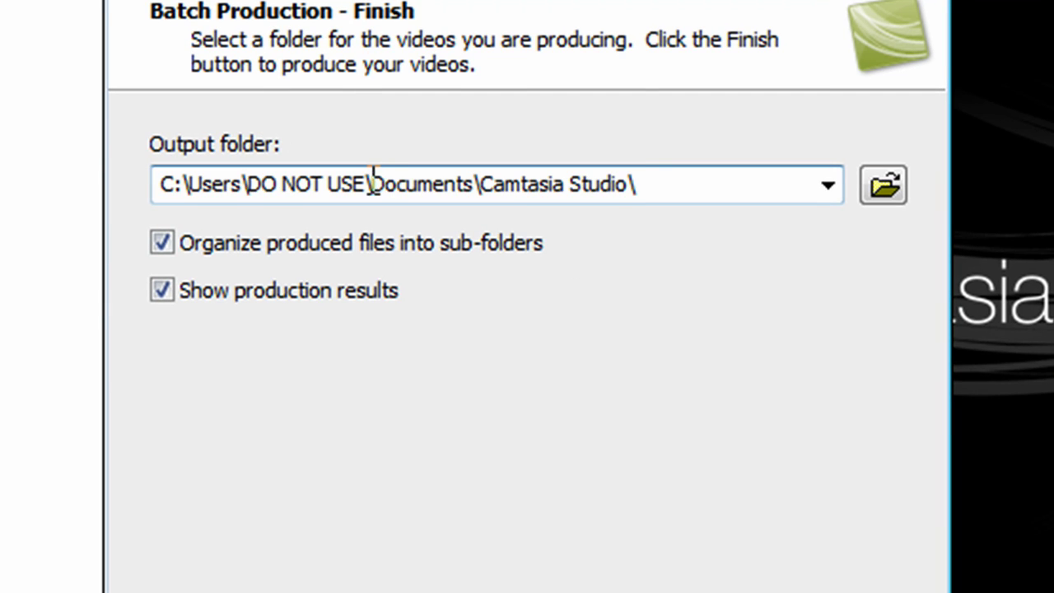
{"action": "left_click_drag", "start_coordinate": [370, 183], "coordinate": [683, 183]}
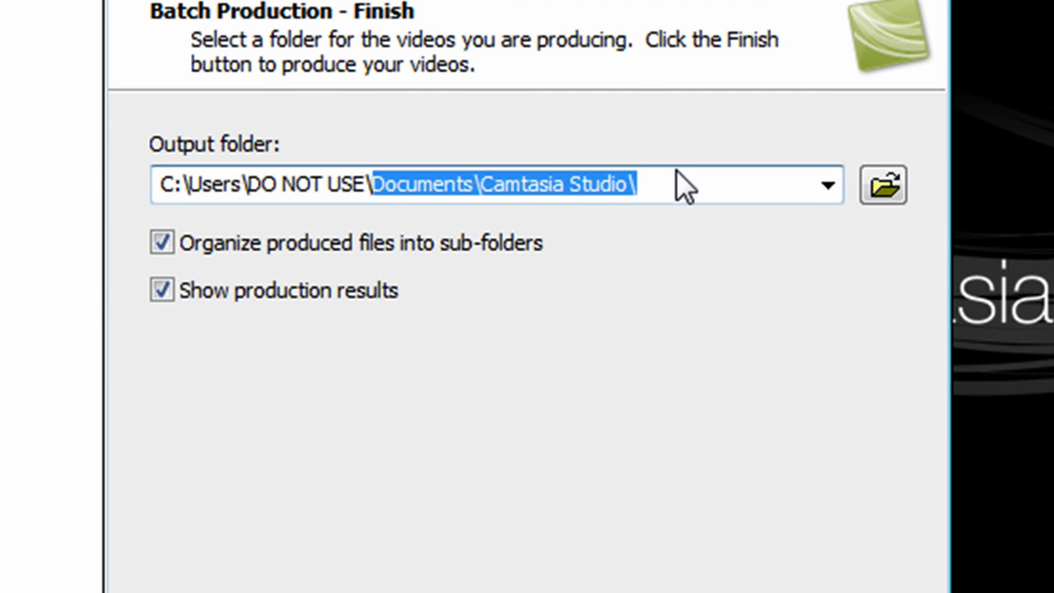
{"action": "left_click", "coordinate": [676, 183]}
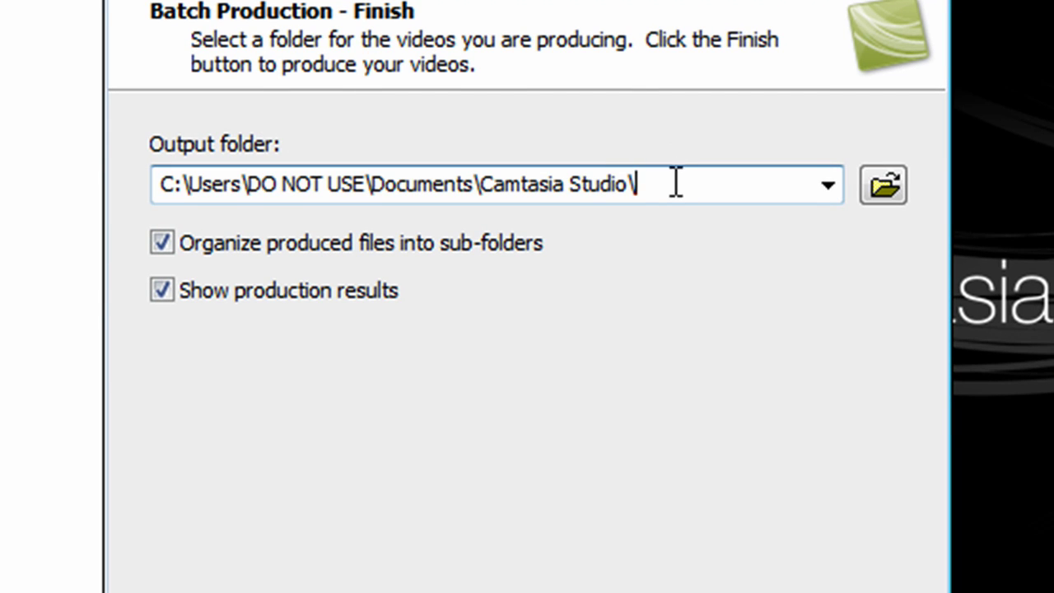
{"action": "left_click", "coordinate": [168, 246]}
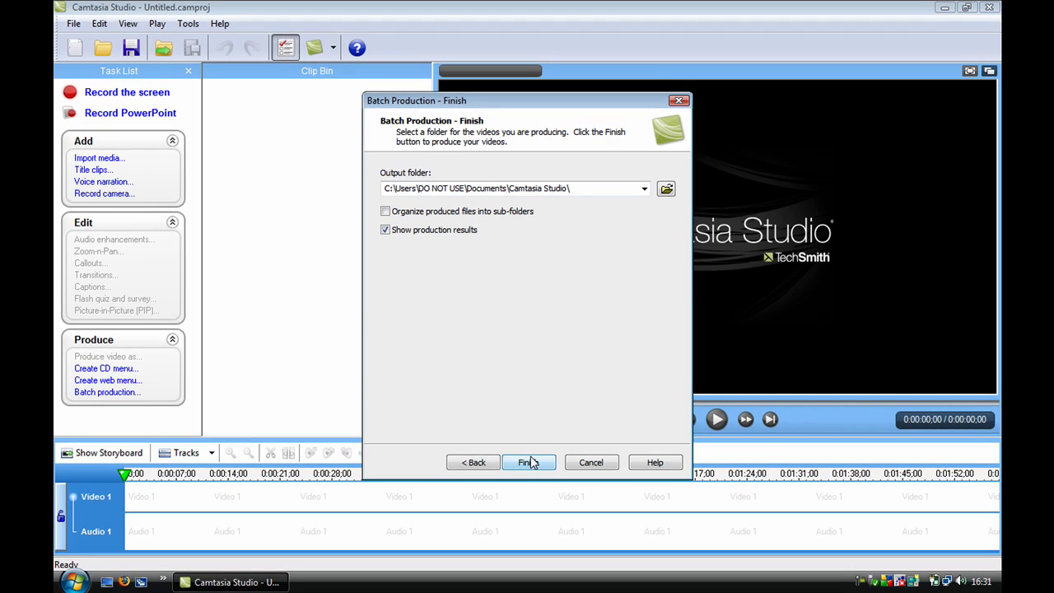
{"action": "left_click", "coordinate": [531, 462]}
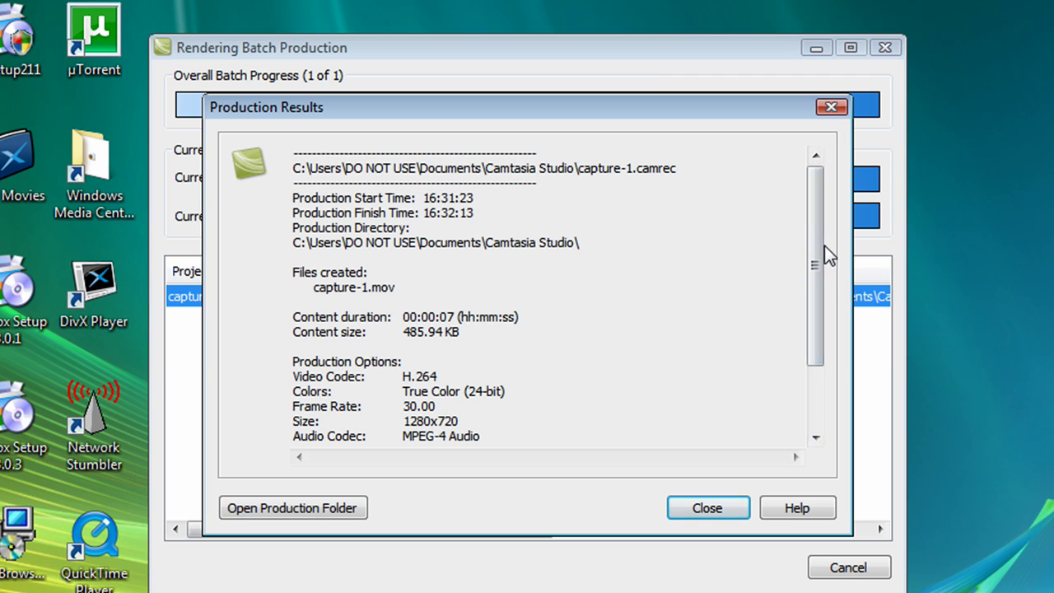
Scroll through the Production Results report, then close it.
{"action": "left_click_drag", "start_coordinate": [808, 236], "coordinate": [812, 301]}
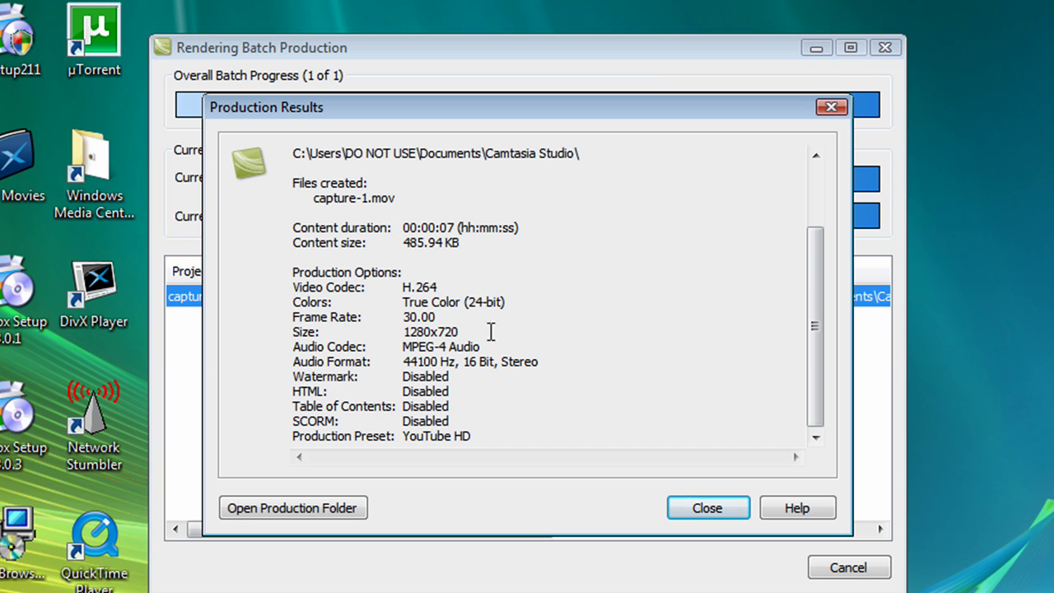
{"action": "left_click", "coordinate": [699, 506]}
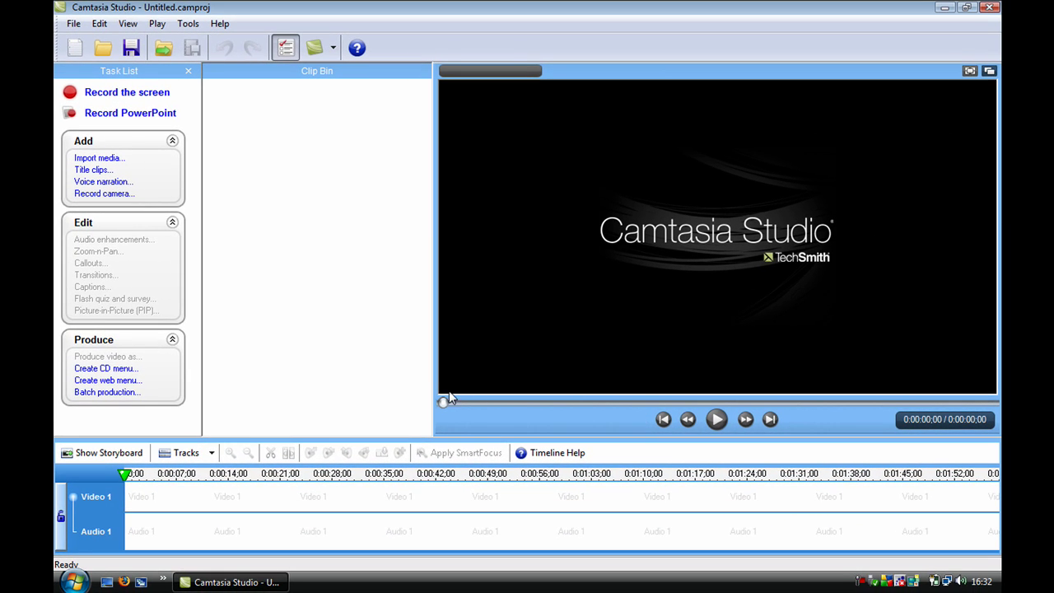
Open the produced capture-1 QuickTime movie from Documents\Camtasia Studio.
{"action": "key", "text": "super"}
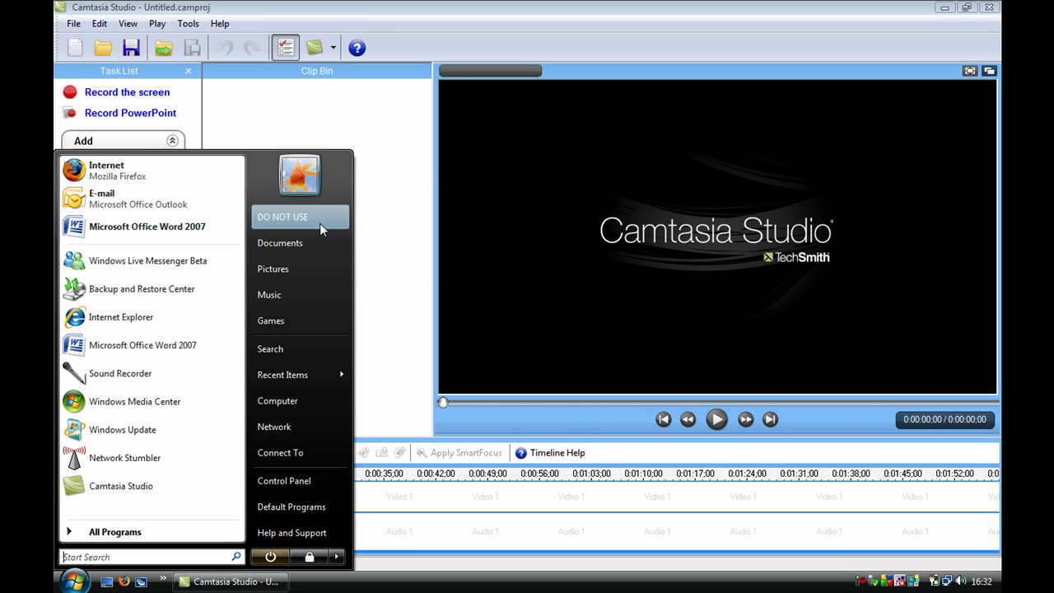
{"action": "left_click", "coordinate": [300, 249]}
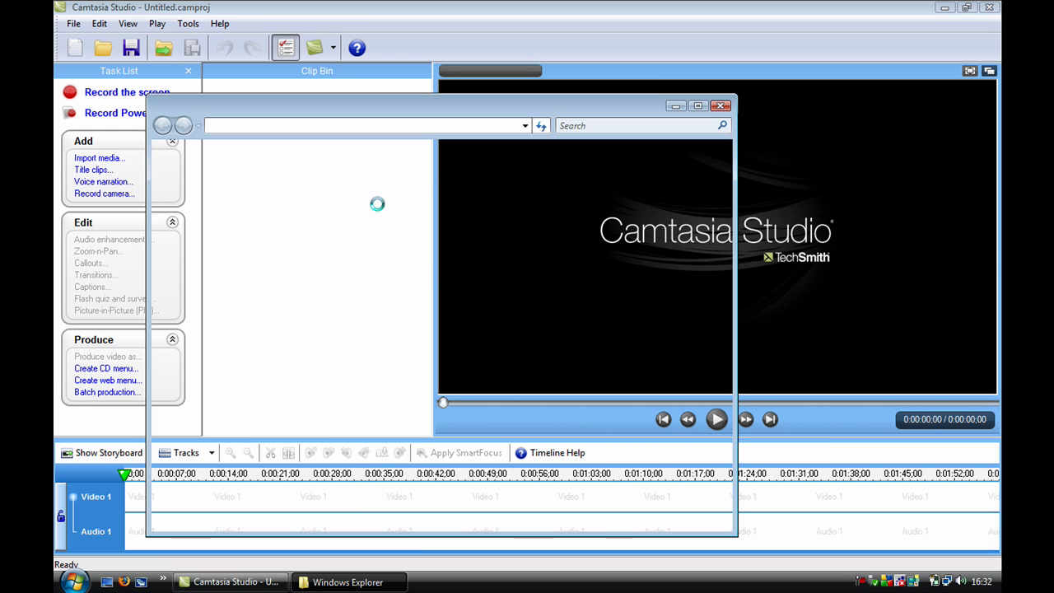
{"action": "double_click", "coordinate": [349, 211]}
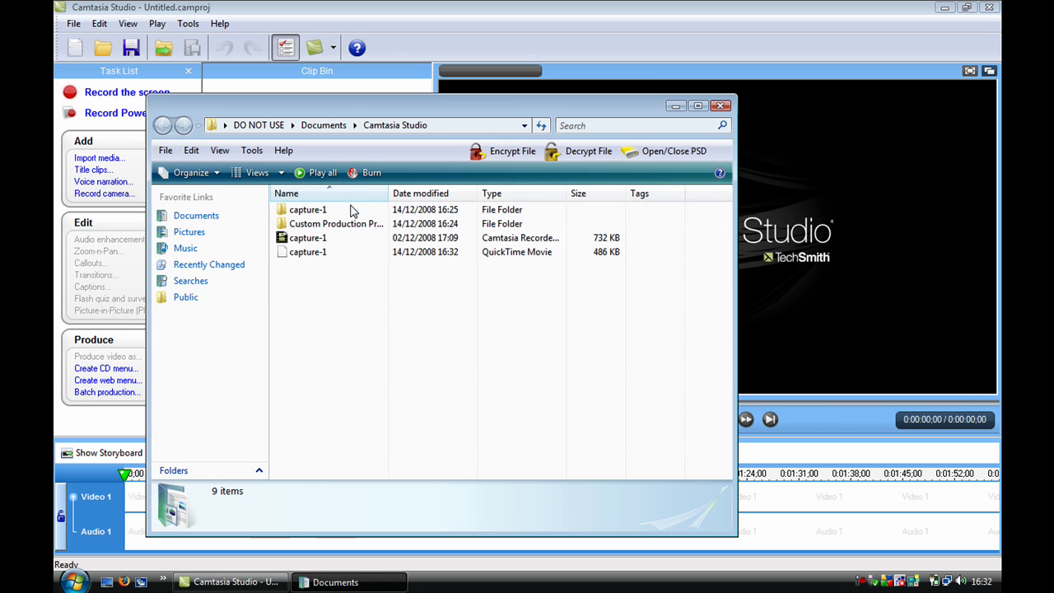
{"action": "left_click", "coordinate": [347, 255]}
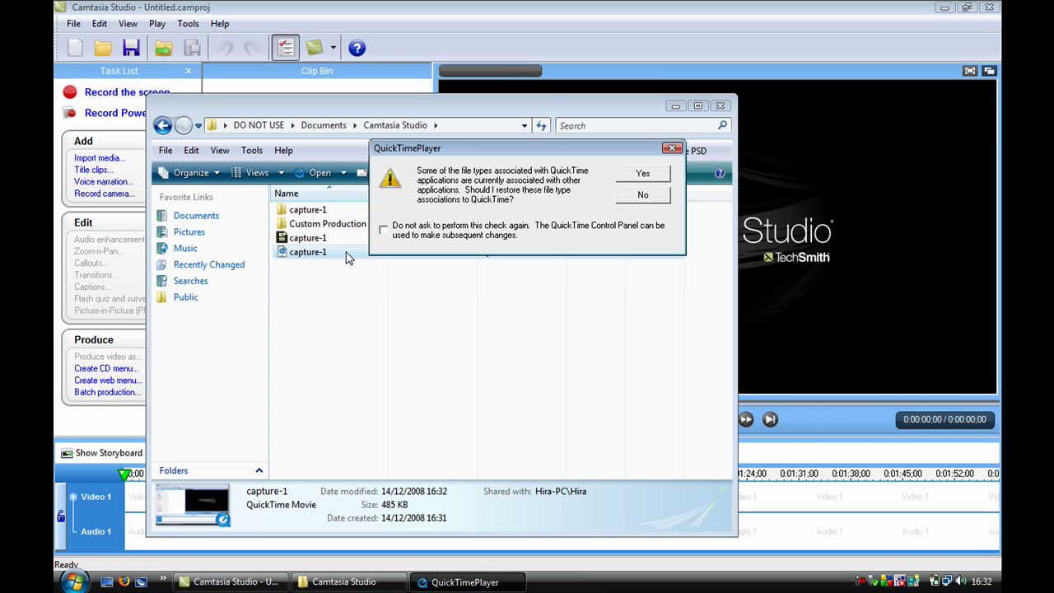
Decline the QuickTime file-association prompt and bring the capture-1 video window fully into view.
{"action": "left_click", "coordinate": [641, 198]}
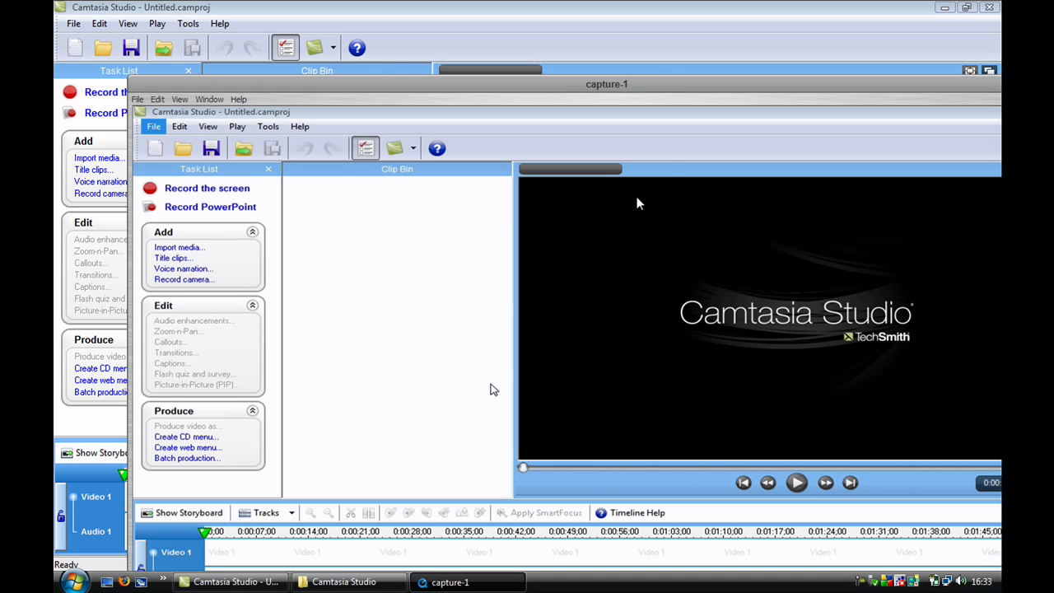
{"action": "left_click_drag", "start_coordinate": [730, 89], "coordinate": [613, 17]}
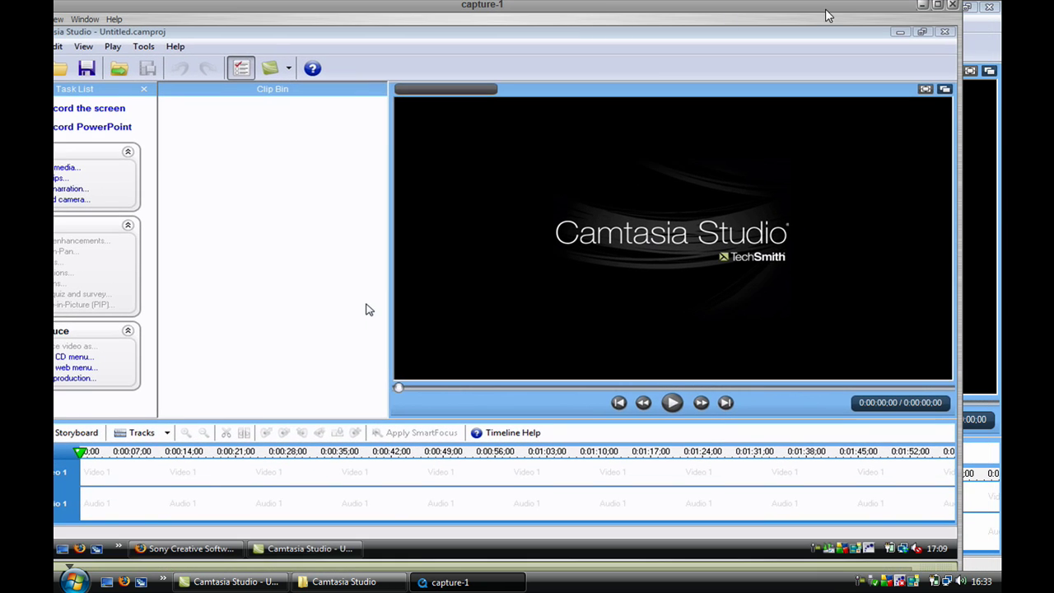
{"action": "left_click", "coordinate": [952, 5]}
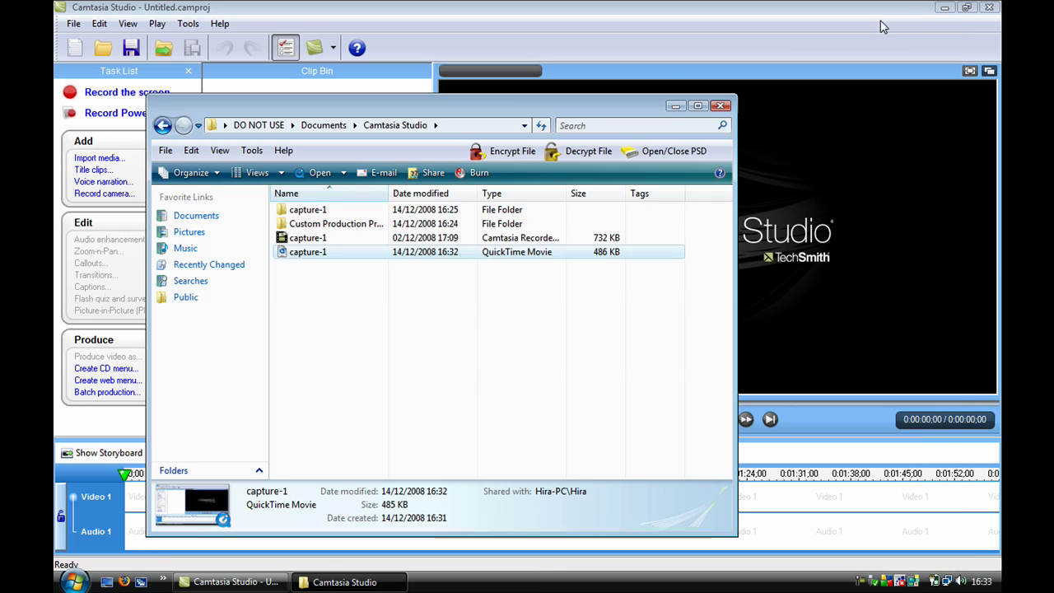